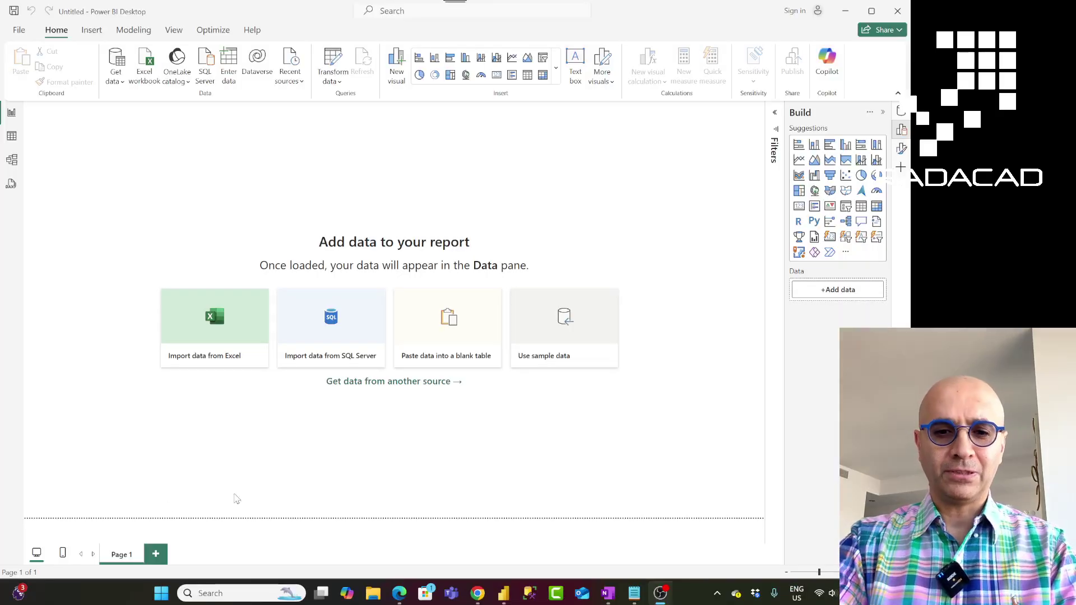
Step: Switch to Edge and bring up the RADACAD Team Site home page tab
{"action": "left_click", "coordinate": [399, 593]}
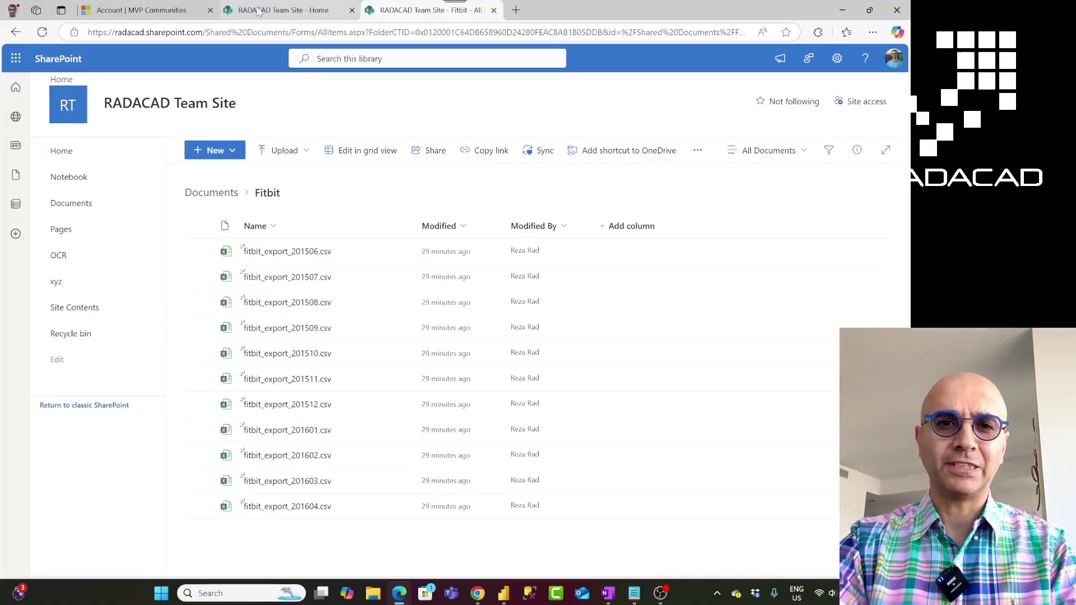
{"action": "left_click", "coordinate": [283, 10]}
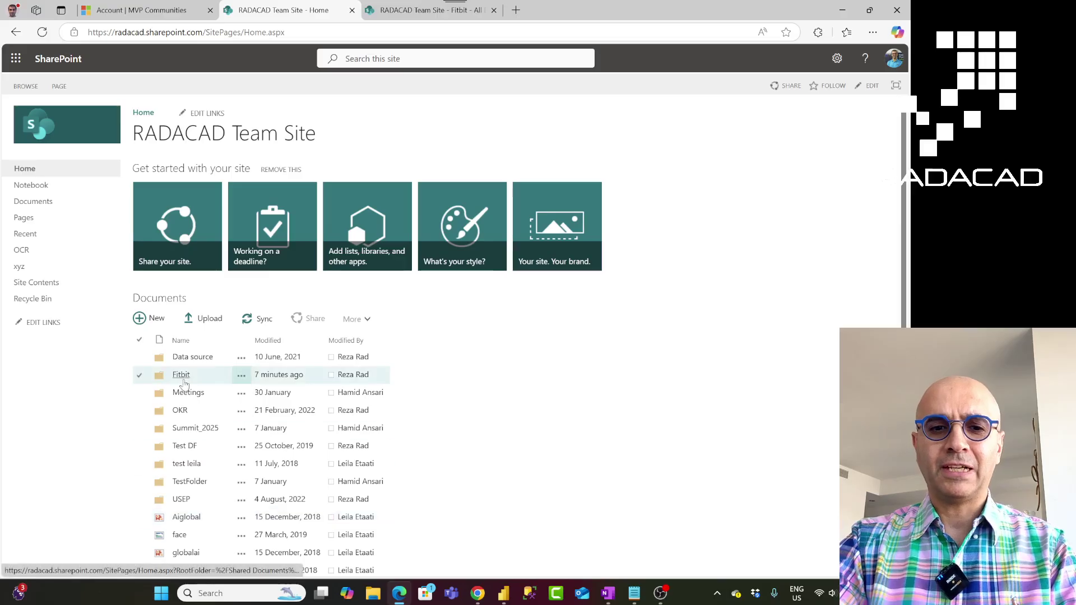
{"action": "key", "text": "ctrl+shift+Tab"}
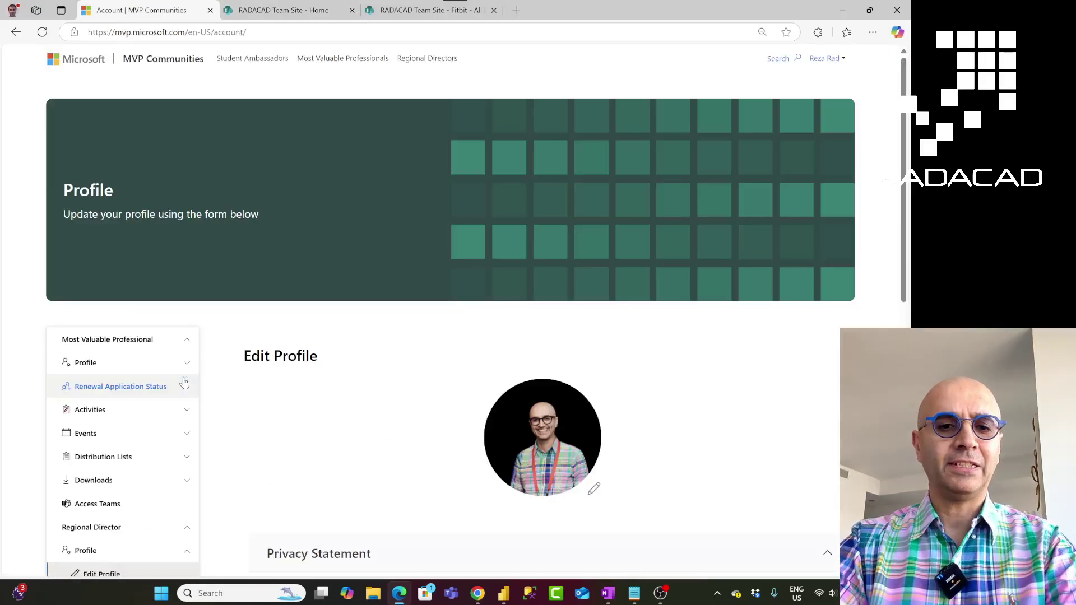
{"action": "key", "text": "ctrl+Tab"}
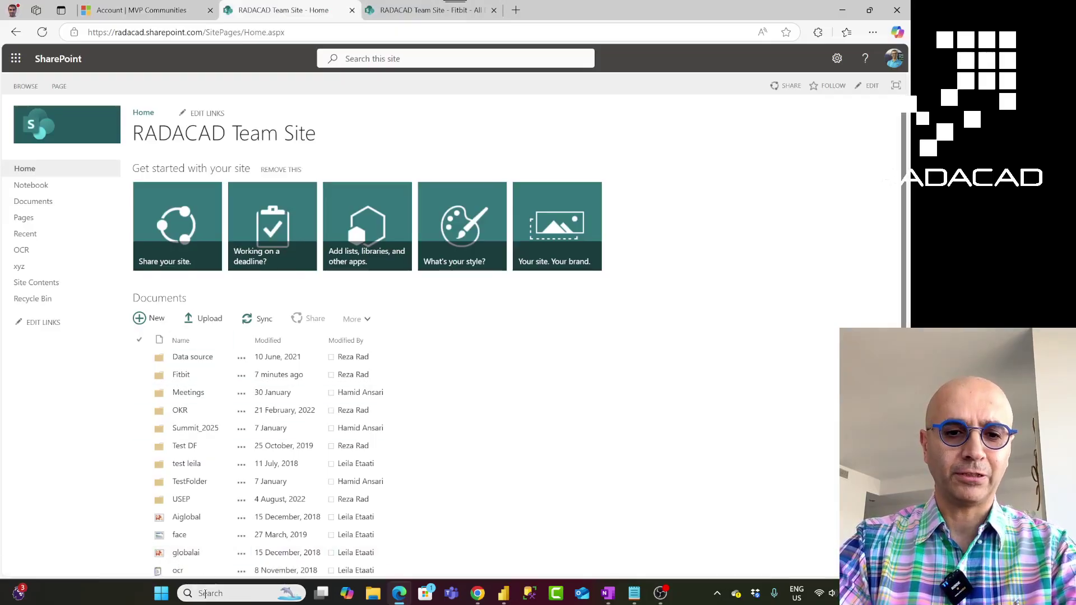
Step: Launch ZoomIt and outline the Fitbit folder in the Documents list in red
{"action": "left_click", "coordinate": [207, 594]}
{"action": "type", "text": "zoomit"}
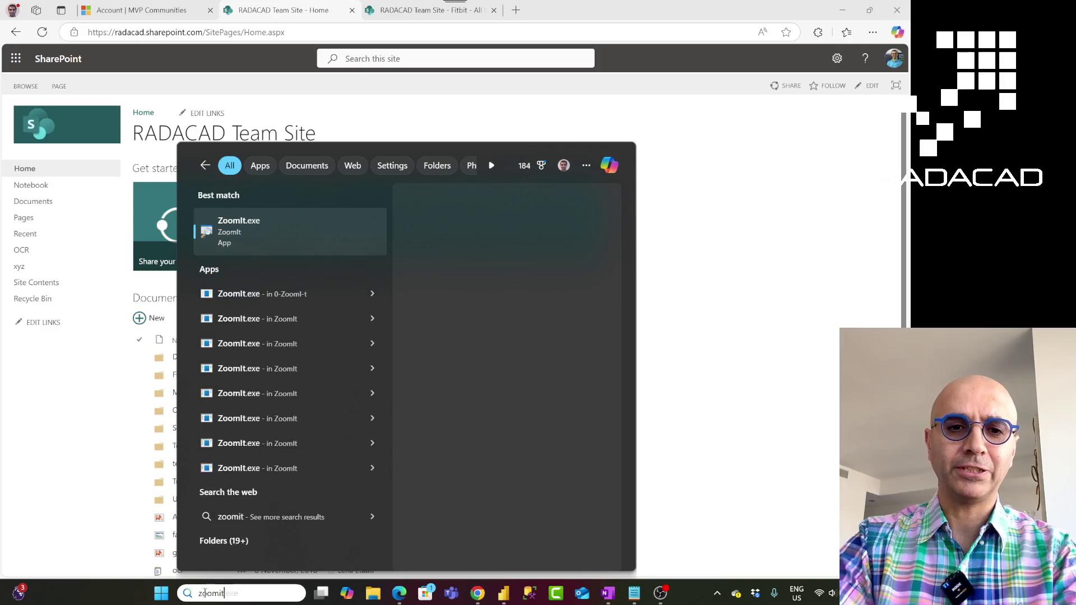
{"action": "left_click", "coordinate": [255, 304]}
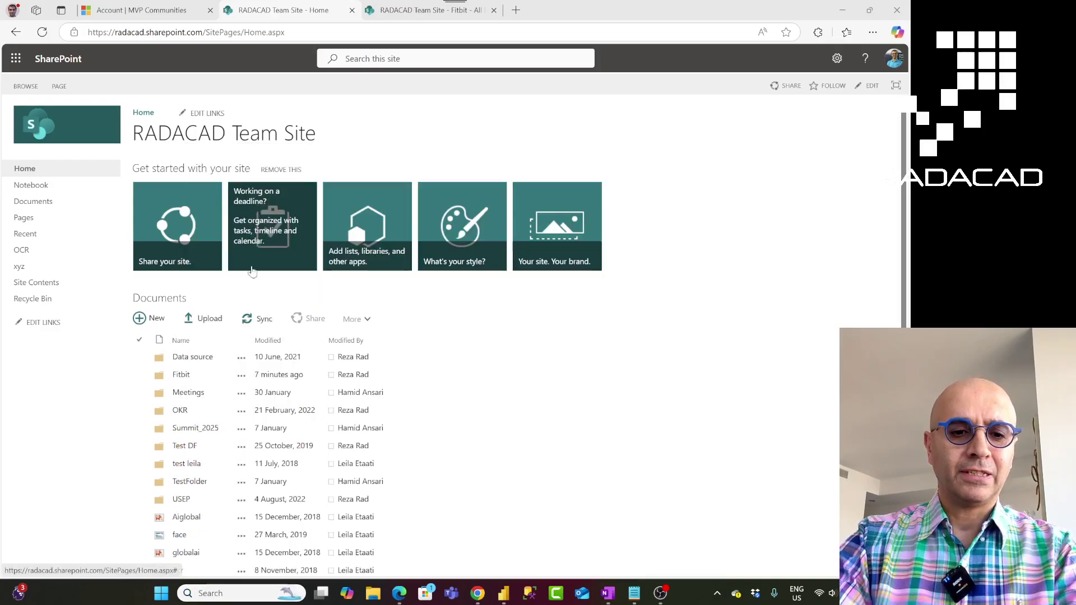
{"action": "key", "text": "ctrl+1"}
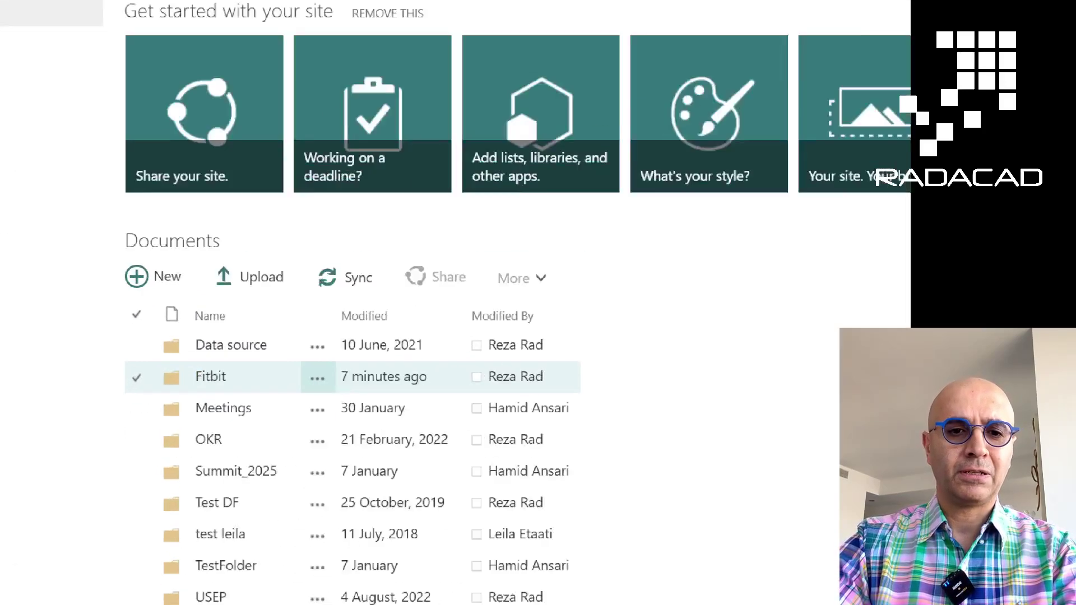
{"action": "left_click_drag", "start_coordinate": [146, 363], "coordinate": [281, 392]}
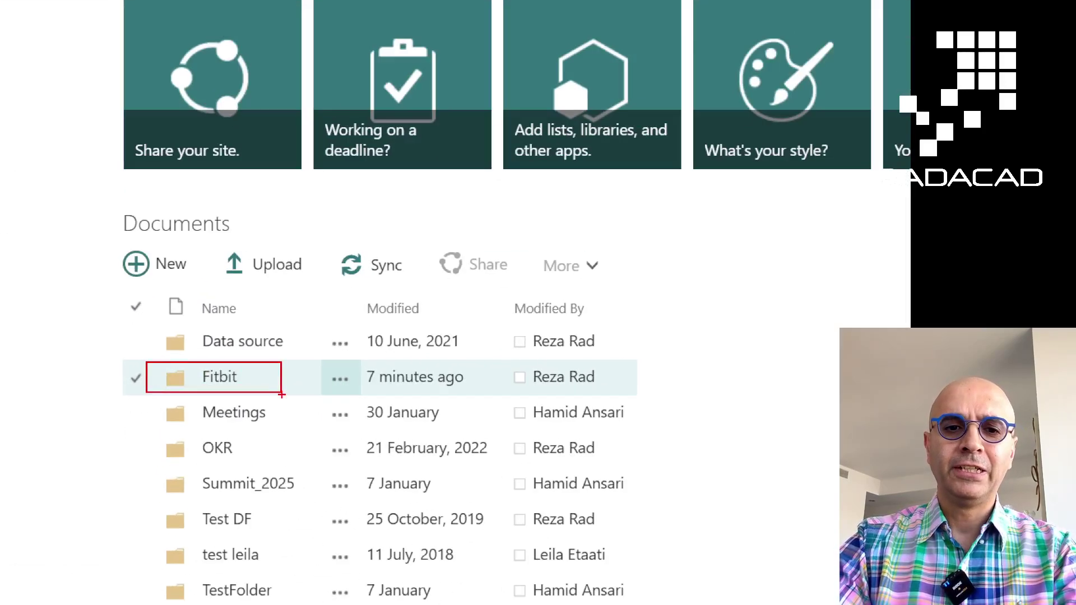
{"action": "key", "text": "Escape"}
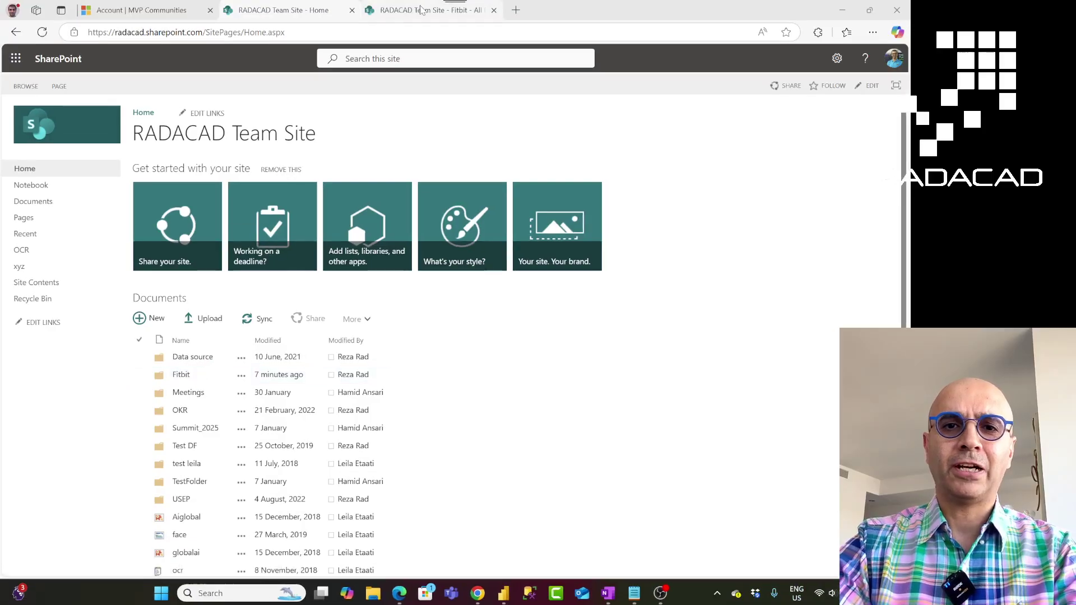
Step: Review the Fitbit folder's CSV file list, then return to the team site home page
{"action": "left_click", "coordinate": [422, 10]}
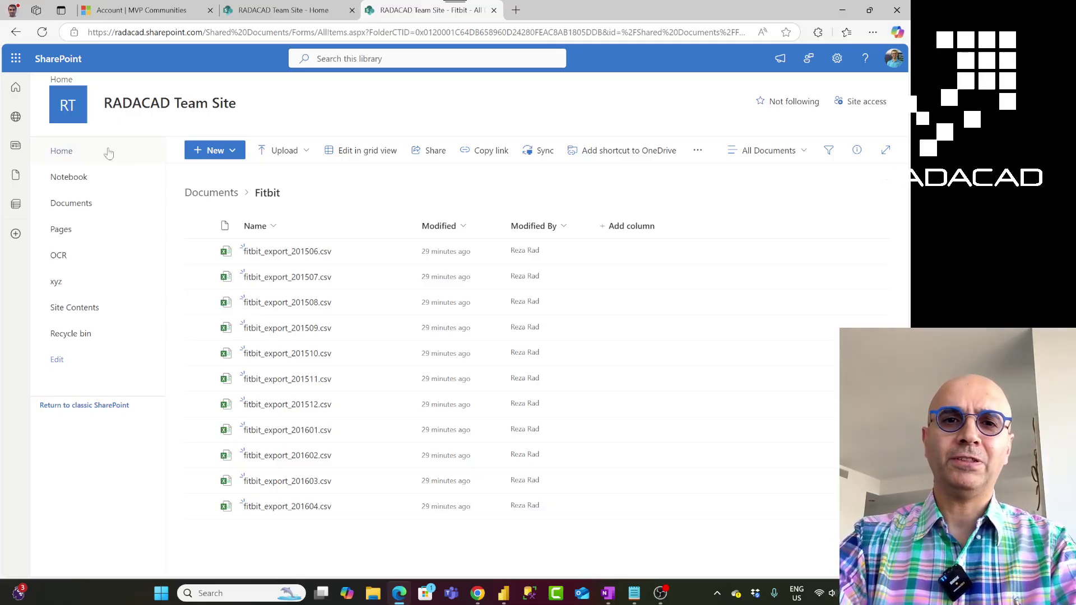
{"action": "left_click", "coordinate": [290, 12]}
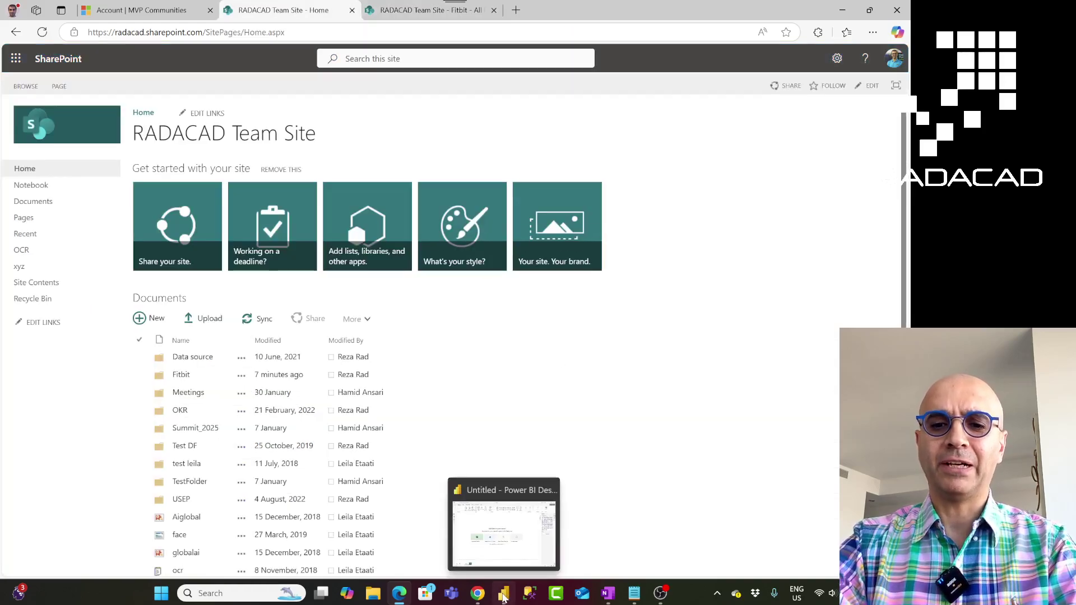
{"action": "left_click", "coordinate": [504, 594]}
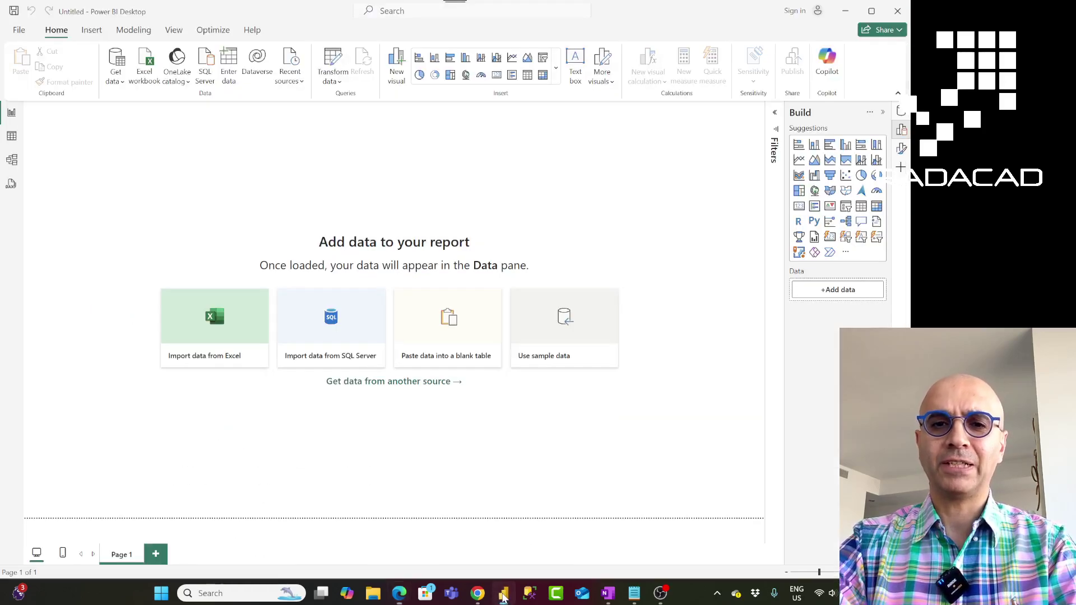
Step: Pick the SharePoint folder connector from the File category of Get data > More
{"action": "left_click", "coordinate": [118, 83]}
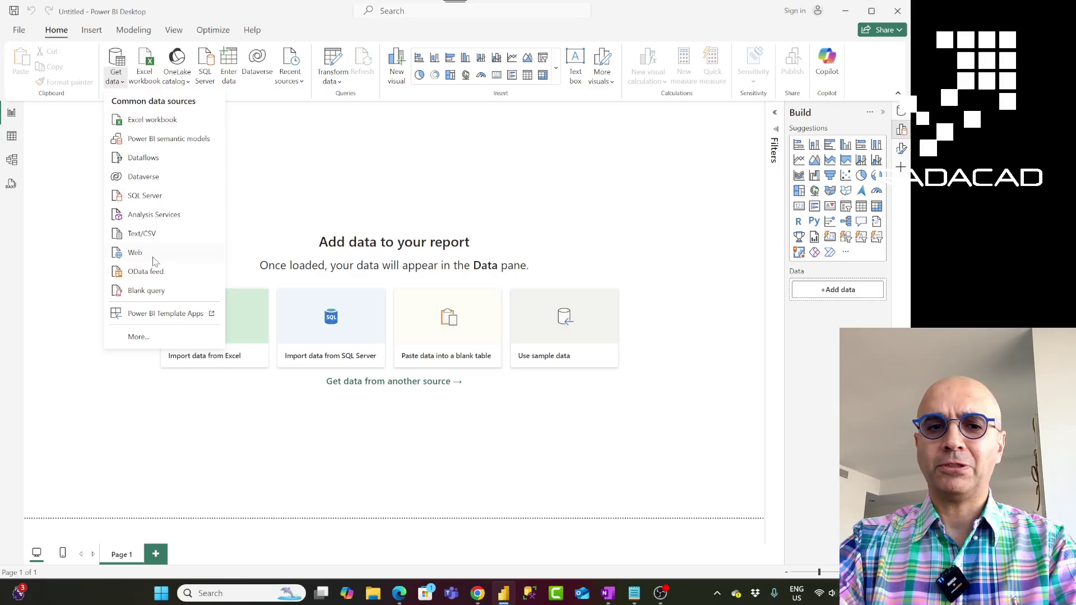
{"action": "left_click", "coordinate": [137, 337]}
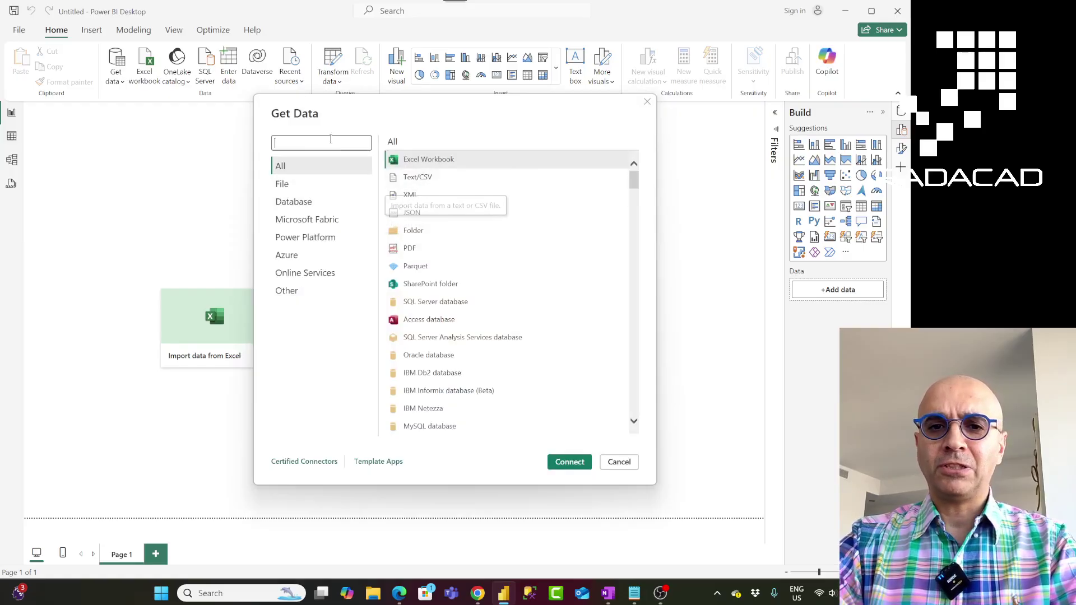
{"action": "left_click", "coordinate": [283, 184]}
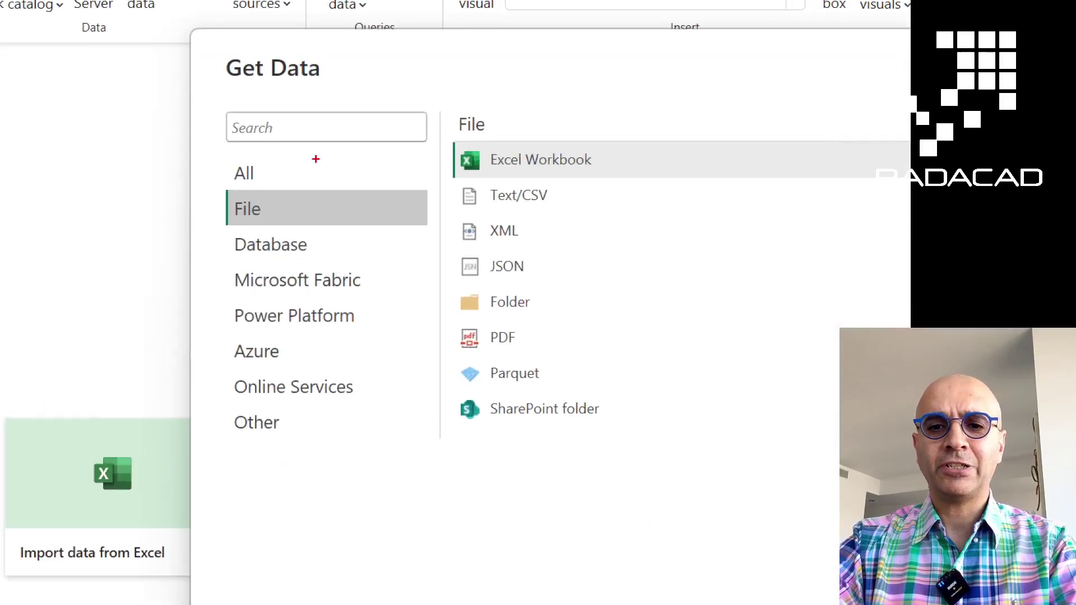
{"action": "mouse_move", "coordinate": [442, 392]}
{"action": "left_mouse_down"}
{"action": "mouse_move", "coordinate": [570, 428]}
{"action": "mouse_move", "coordinate": [628, 426]}
{"action": "left_mouse_up"}
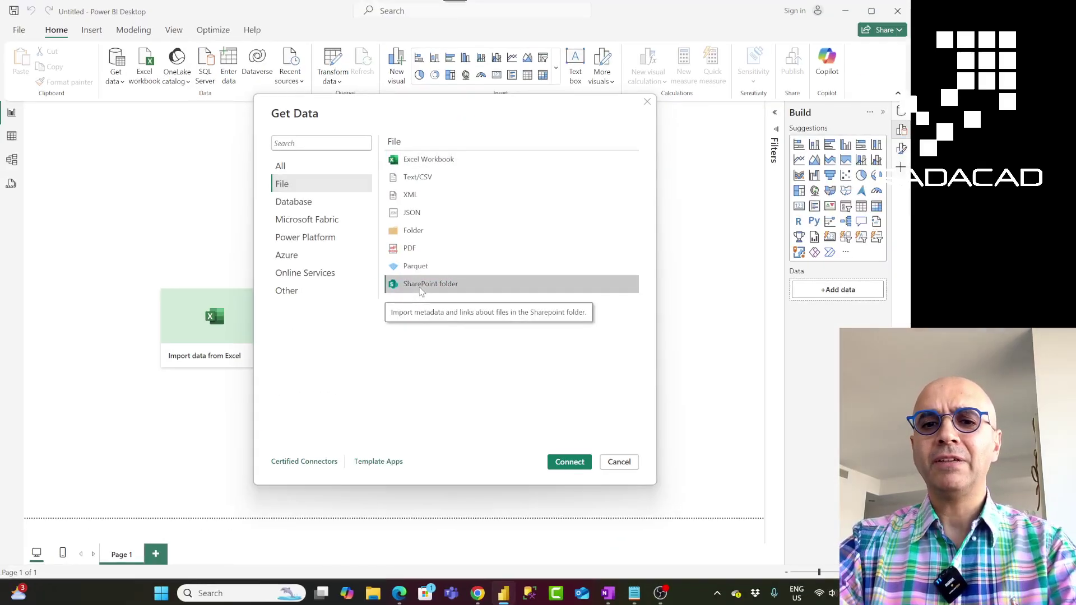
{"action": "key", "text": "Escape"}
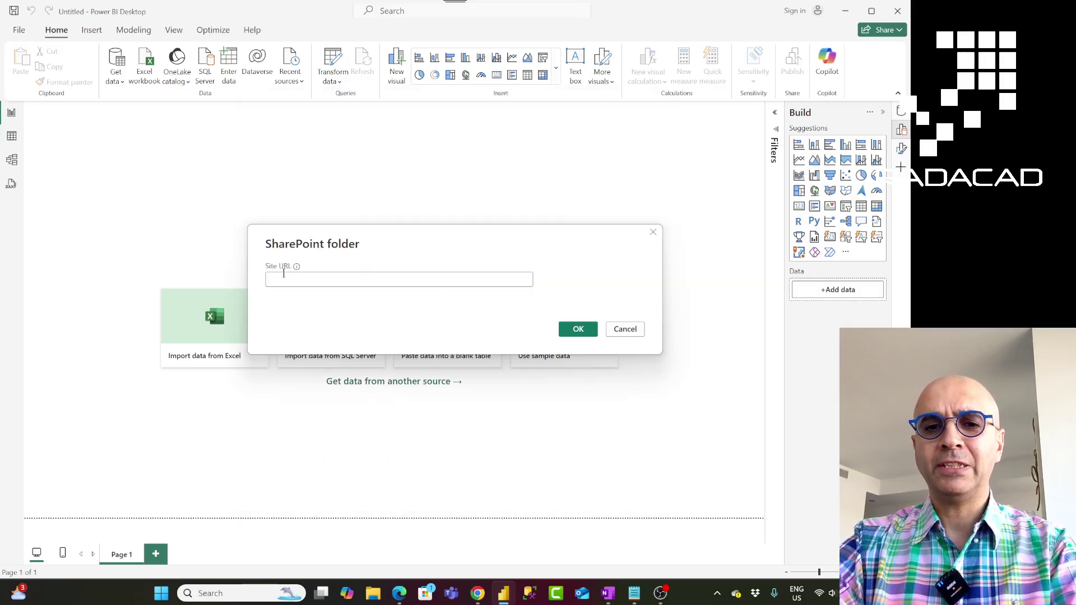
Step: Submit the Shared Documents/Fitbit folder URL as the site URL; it fails with 404 Not Found
{"action": "mouse_move", "coordinate": [298, 270]}
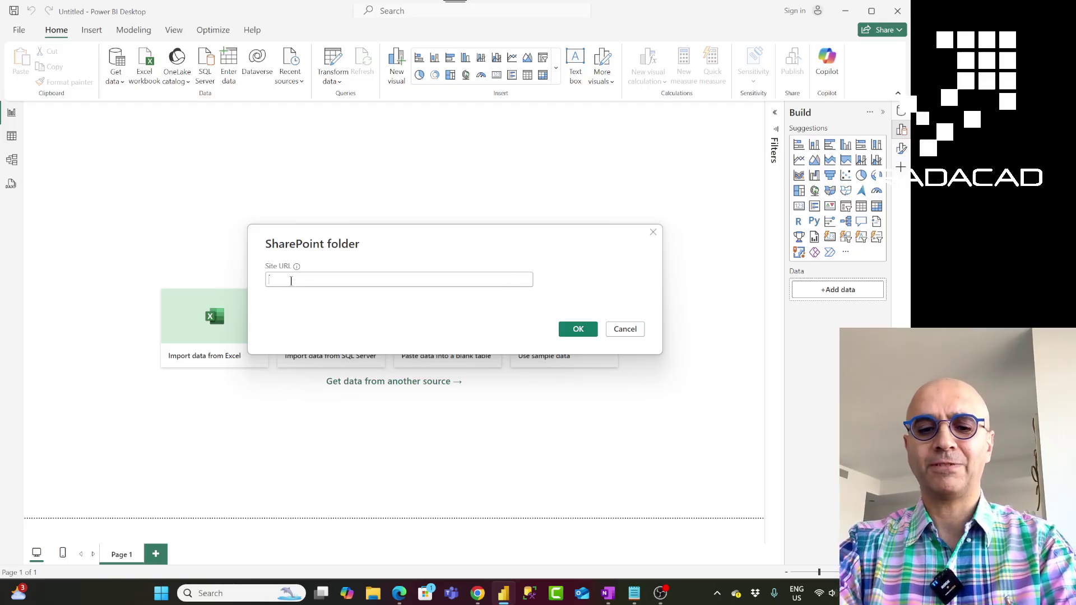
{"action": "type", "text": "https://radacad.sharepoint.com/Shared Documents/Fitbit/"}
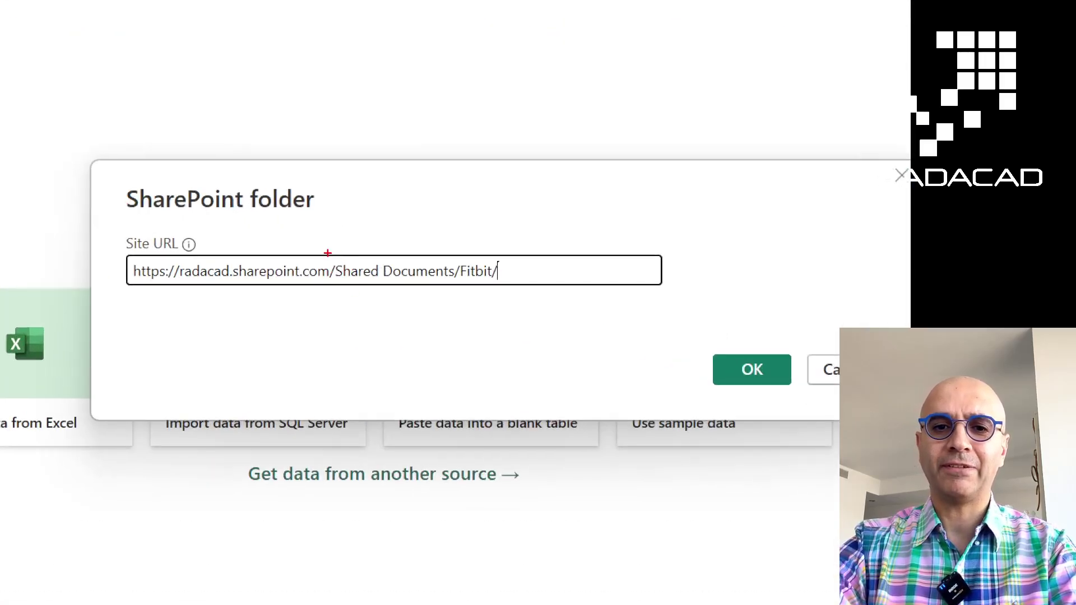
{"action": "left_click_drag", "start_coordinate": [327, 253], "coordinate": [533, 291]}
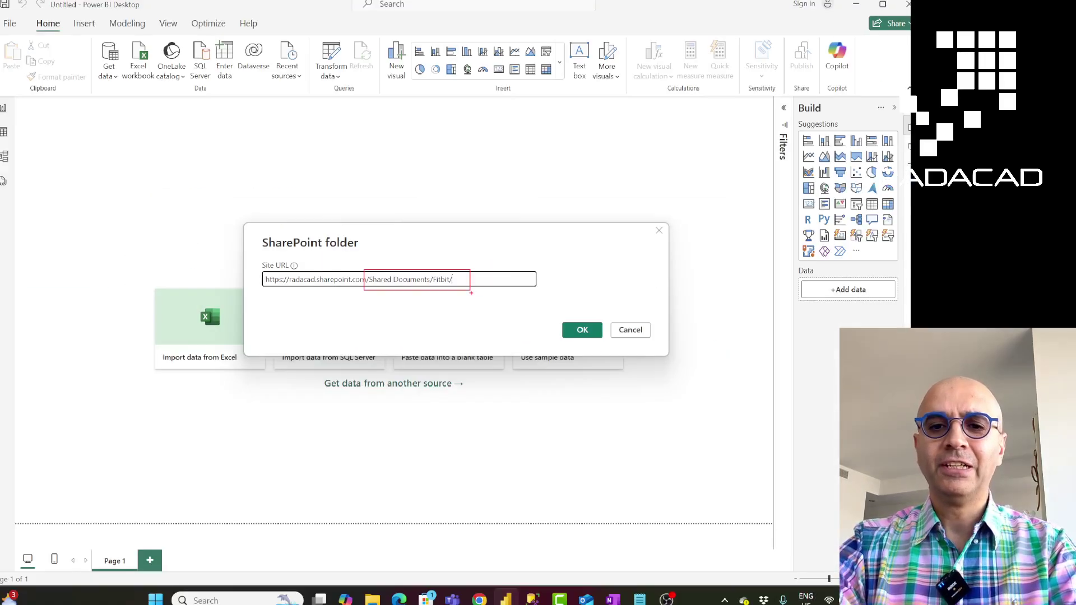
{"action": "left_click", "coordinate": [766, 376]}
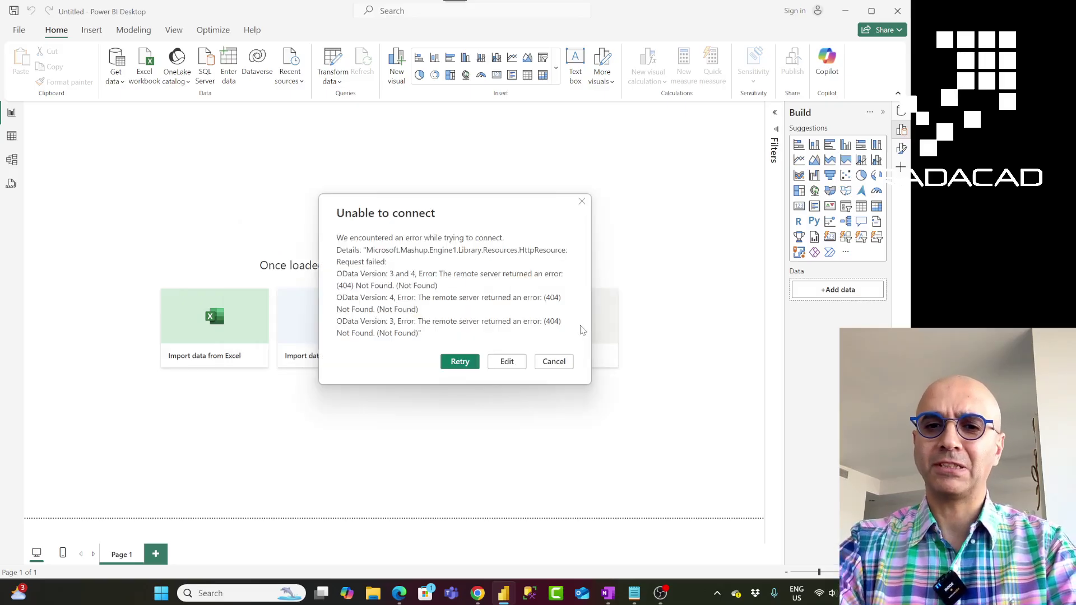
{"action": "left_click", "coordinate": [509, 364]}
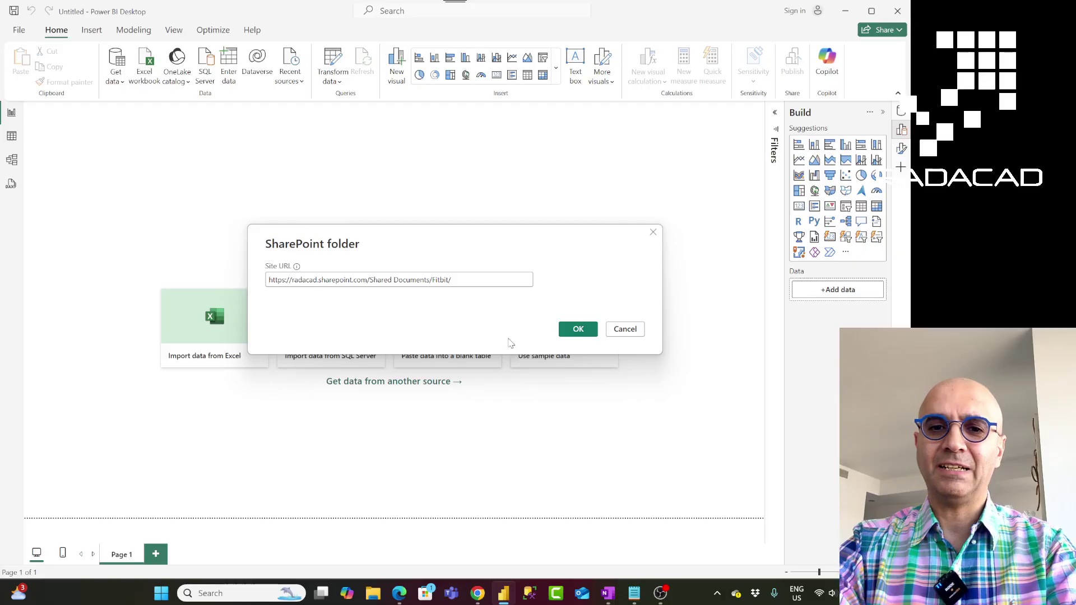
{"action": "left_click_drag", "start_coordinate": [468, 284], "coordinate": [375, 283]}
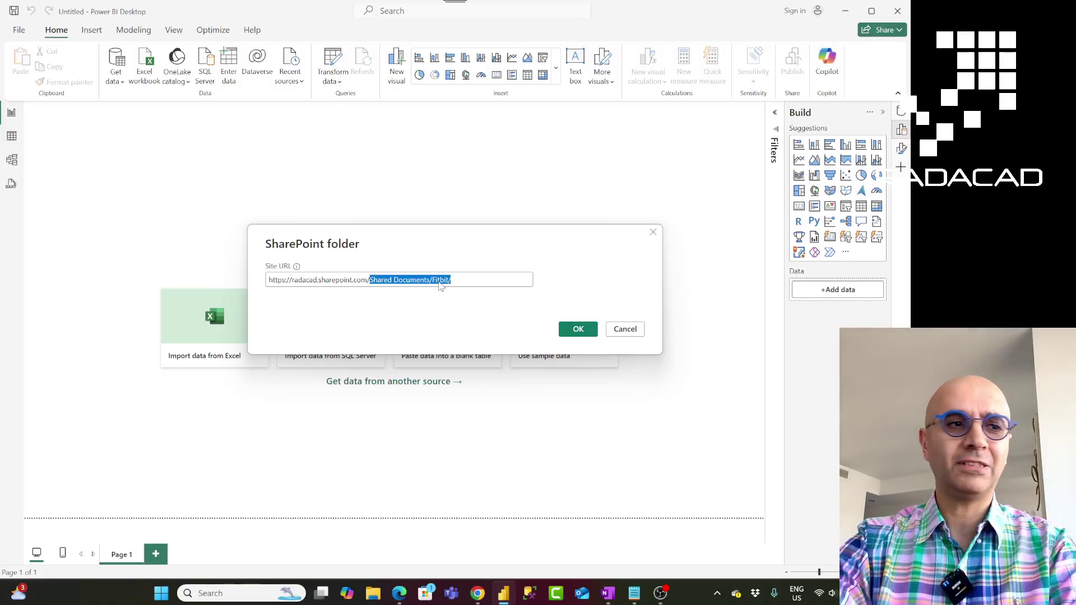
{"action": "key", "text": "BackSpace"}
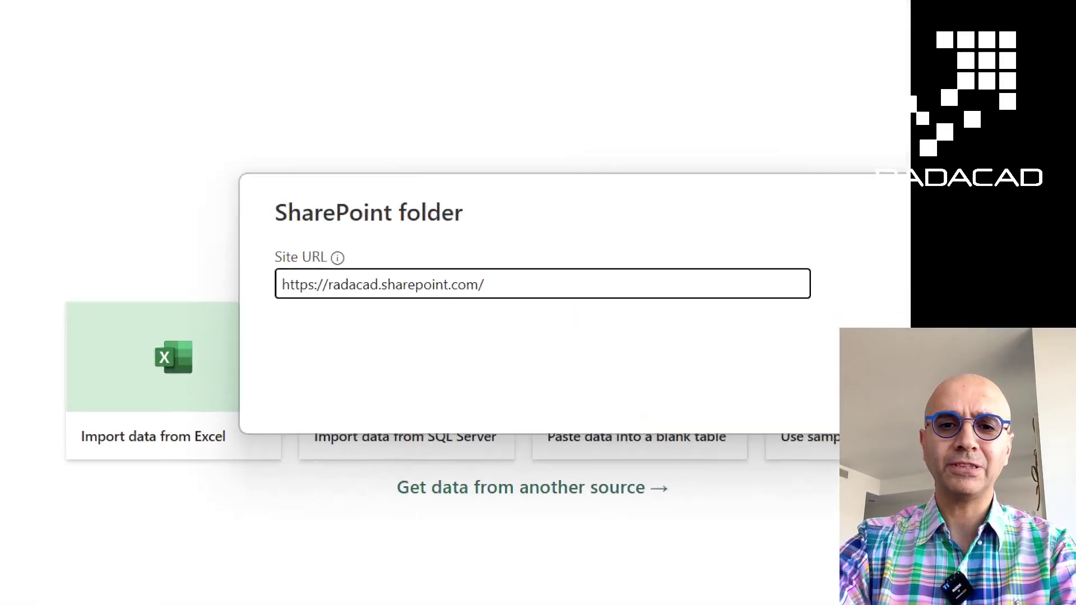
{"action": "mouse_move", "coordinate": [260, 247]}
{"action": "left_mouse_down"}
{"action": "mouse_move", "coordinate": [320, 282]}
{"action": "mouse_move", "coordinate": [502, 325]}
{"action": "left_mouse_up"}
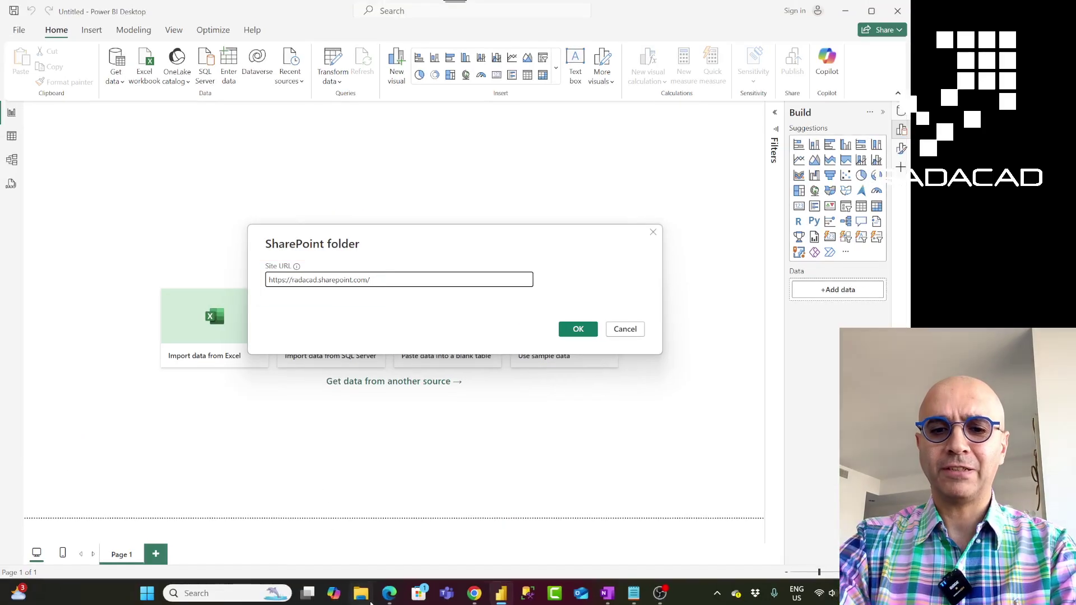
{"action": "left_click", "coordinate": [396, 597]}
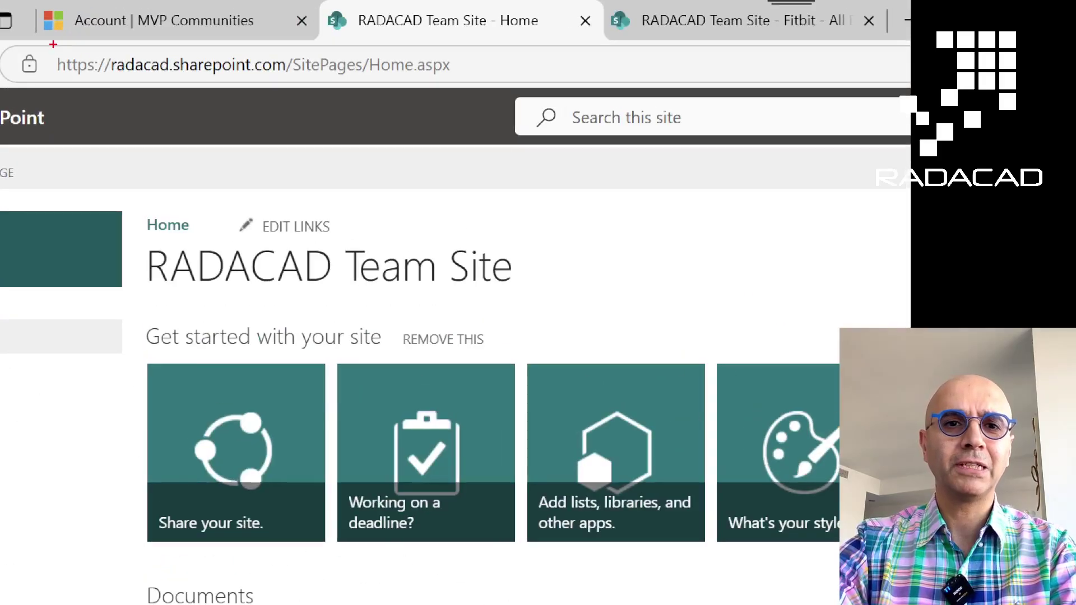
{"action": "mouse_move", "coordinate": [61, 39]}
{"action": "left_mouse_down"}
{"action": "mouse_move", "coordinate": [390, 106]}
{"action": "mouse_move", "coordinate": [269, 85]}
{"action": "mouse_move", "coordinate": [280, 99]}
{"action": "left_mouse_up"}
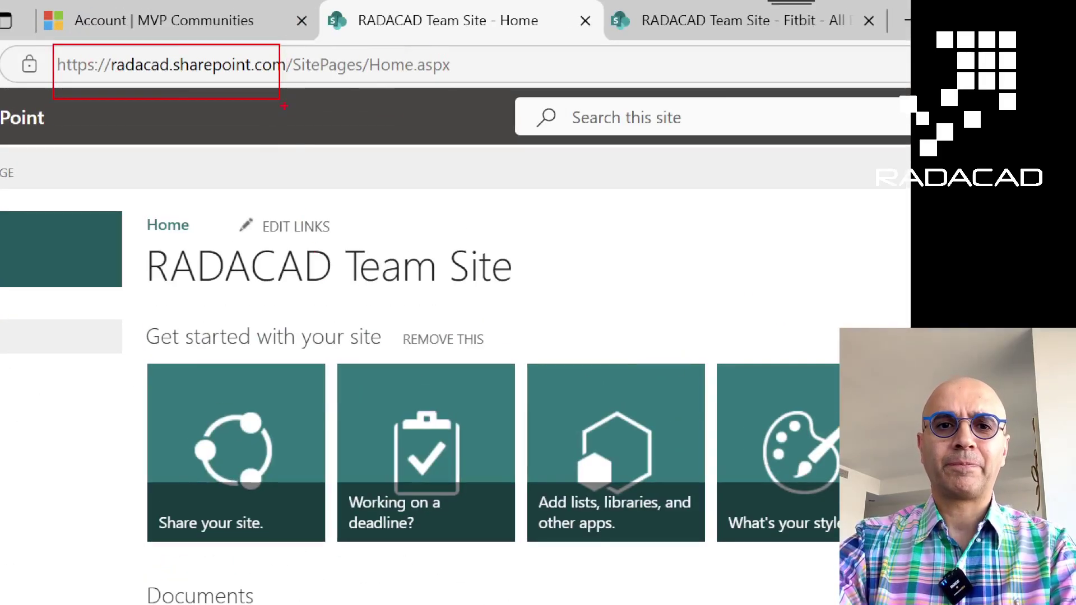
{"action": "key", "text": "Escape"}
{"action": "left_click", "coordinate": [503, 594]}
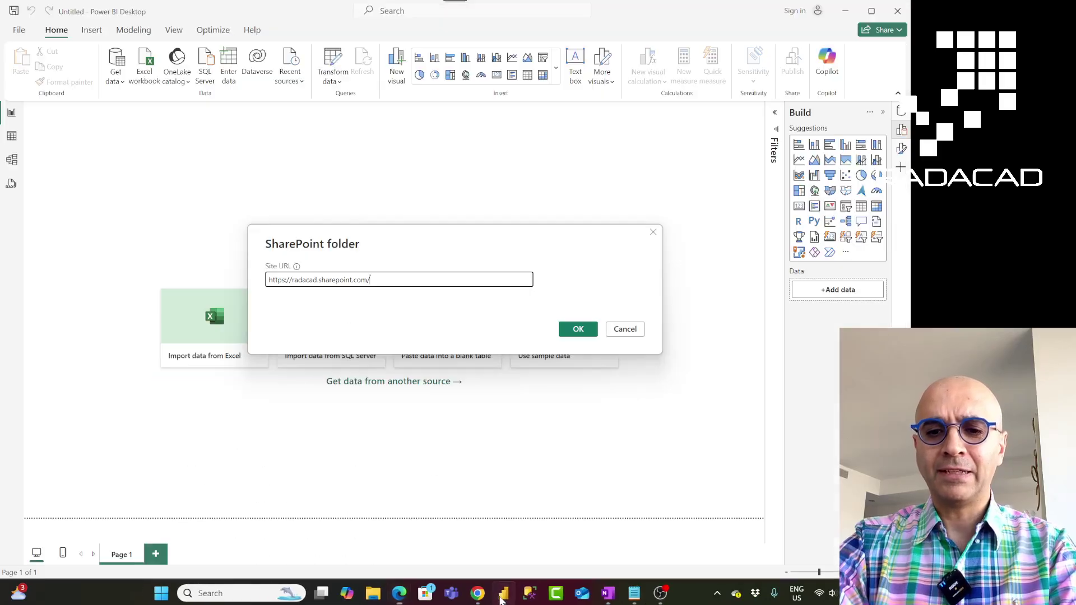
Step: Connect to the radacad site, review the file preview's Folder Path column, and choose Transform Data
{"action": "left_click", "coordinate": [585, 332]}
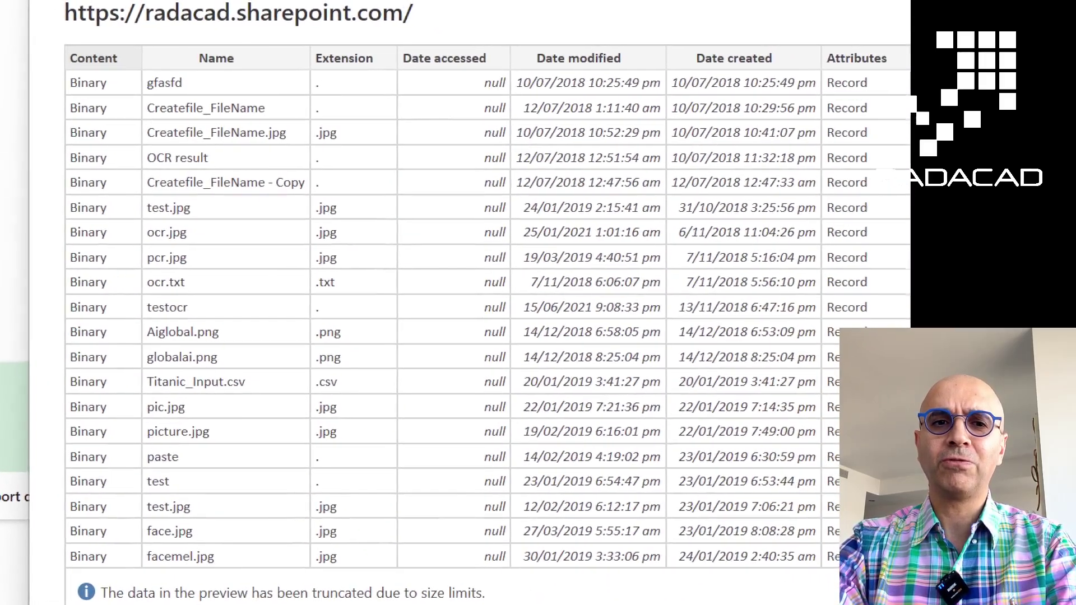
{"action": "mouse_move", "coordinate": [51, 1]}
{"action": "left_mouse_down"}
{"action": "mouse_move", "coordinate": [331, 163]}
{"action": "mouse_move", "coordinate": [713, 434]}
{"action": "mouse_move", "coordinate": [847, 580]}
{"action": "left_mouse_up"}
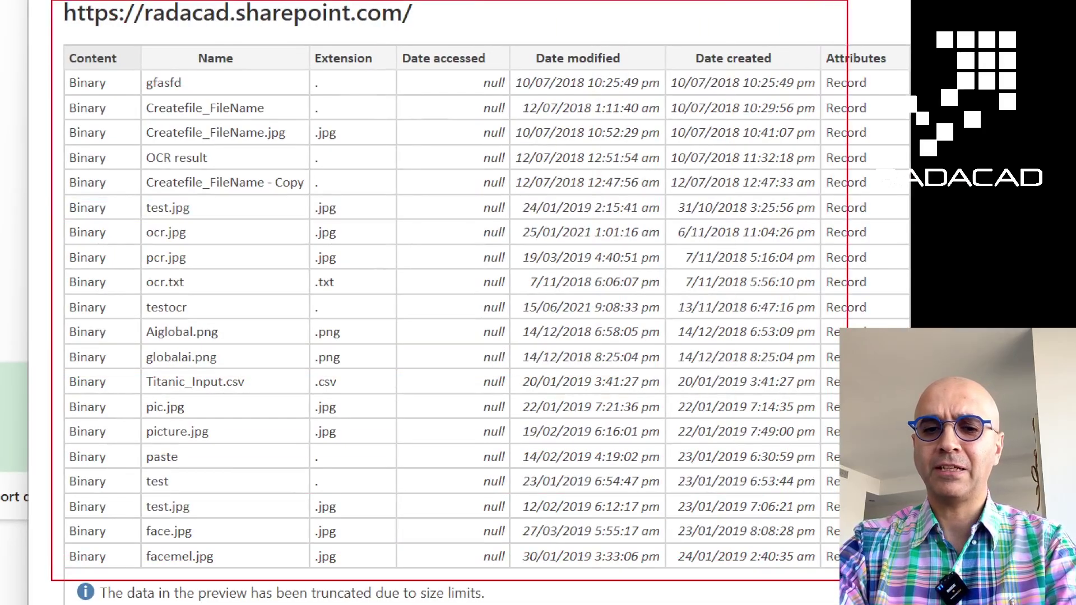
{"action": "key", "text": "Escape"}
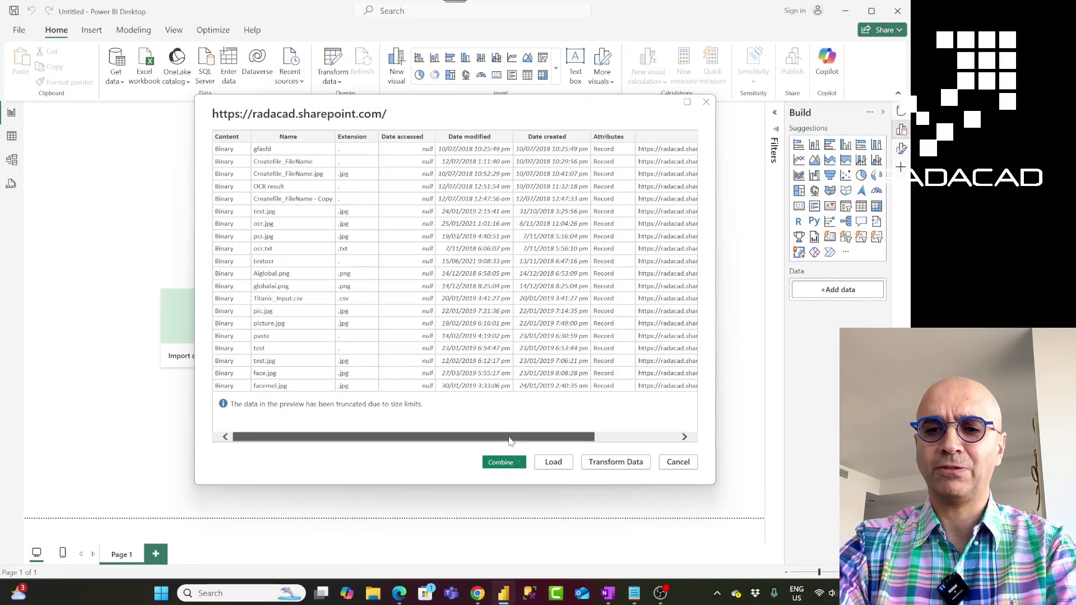
{"action": "left_click_drag", "start_coordinate": [509, 441], "coordinate": [626, 444]}
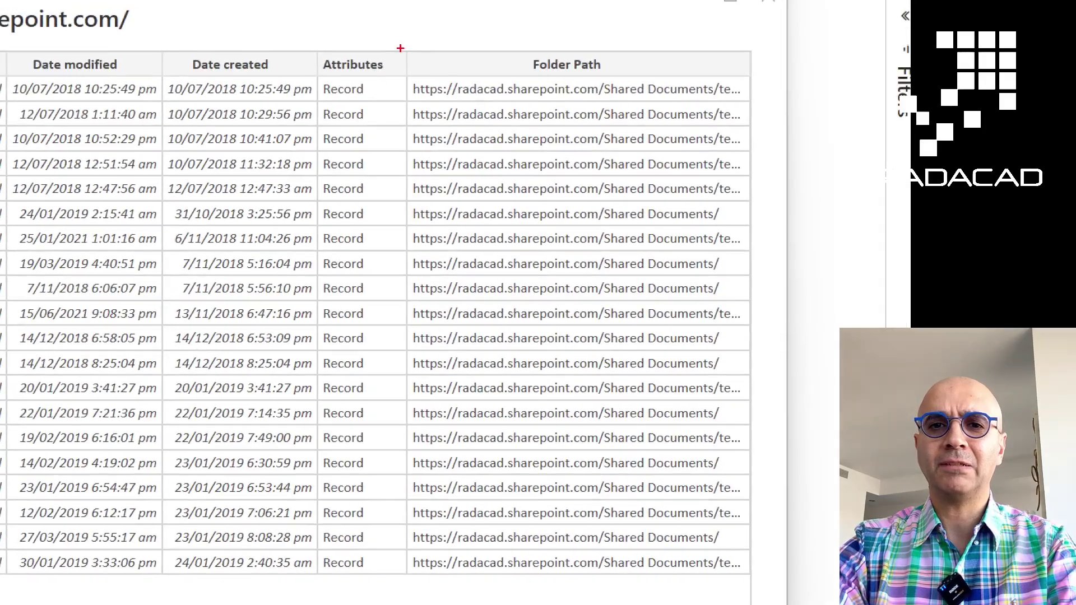
{"action": "mouse_move", "coordinate": [400, 49]}
{"action": "left_mouse_down"}
{"action": "mouse_move", "coordinate": [504, 247]}
{"action": "mouse_move", "coordinate": [748, 596]}
{"action": "left_mouse_up"}
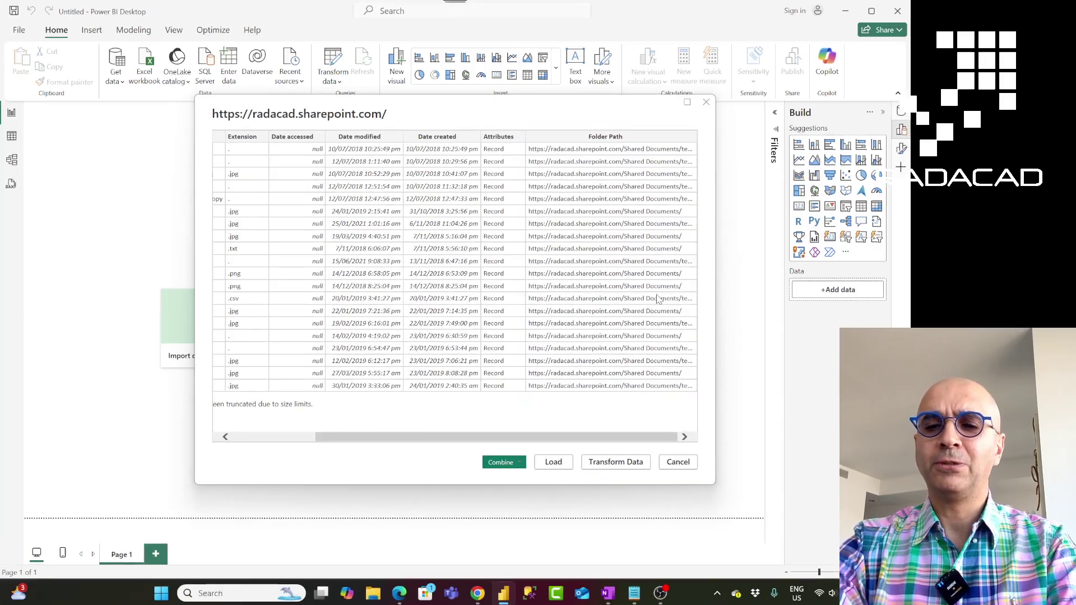
{"action": "left_click", "coordinate": [269, 437]}
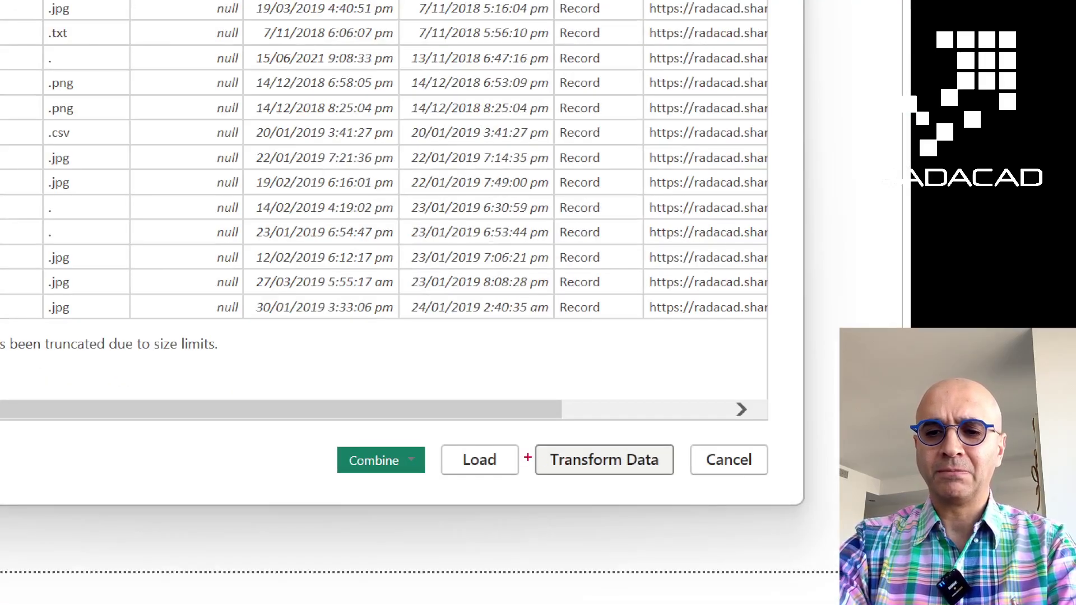
{"action": "left_click_drag", "start_coordinate": [528, 441], "coordinate": [671, 477]}
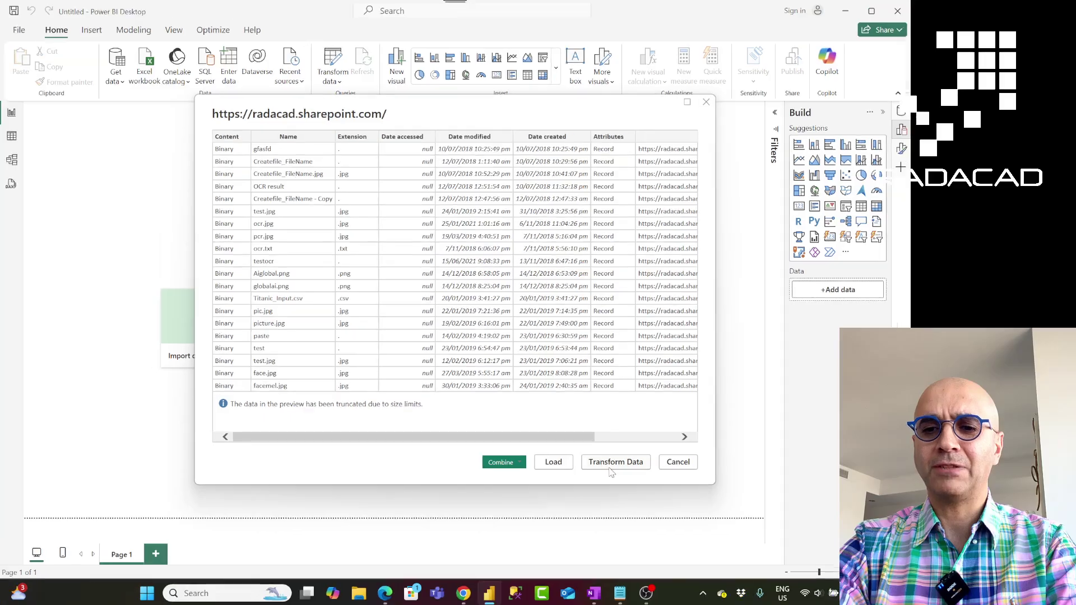
{"action": "left_click", "coordinate": [604, 462]}
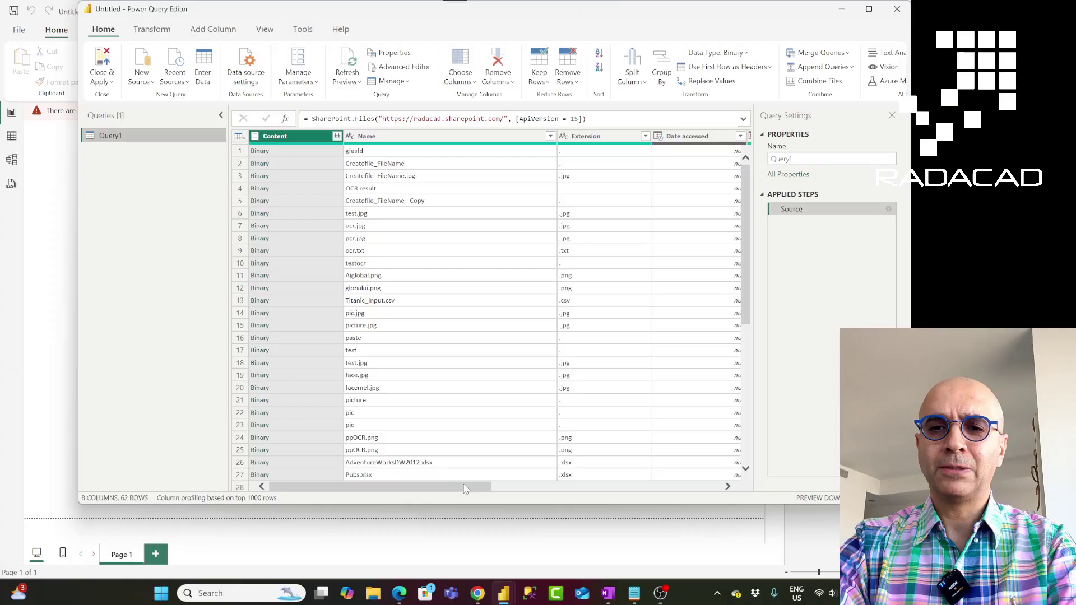
Step: Maximize Power Query Editor and inspect a Fitbit row's Shared Documents/Fitbit Folder Path value
{"action": "double_click", "coordinate": [627, 10]}
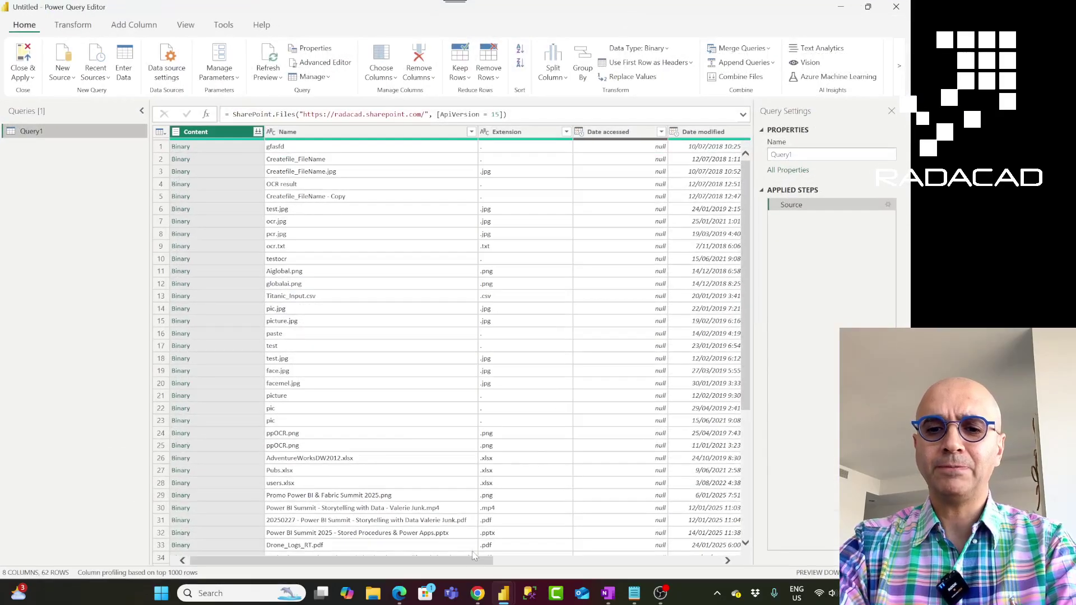
{"action": "left_click_drag", "start_coordinate": [464, 563], "coordinate": [694, 572]}
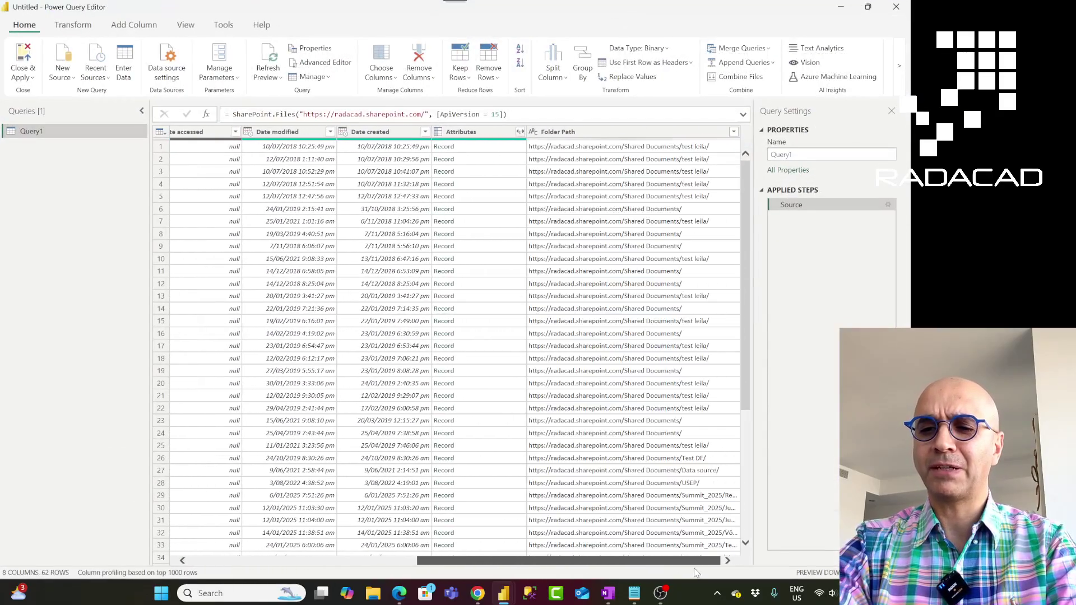
{"action": "left_click", "coordinate": [695, 134]}
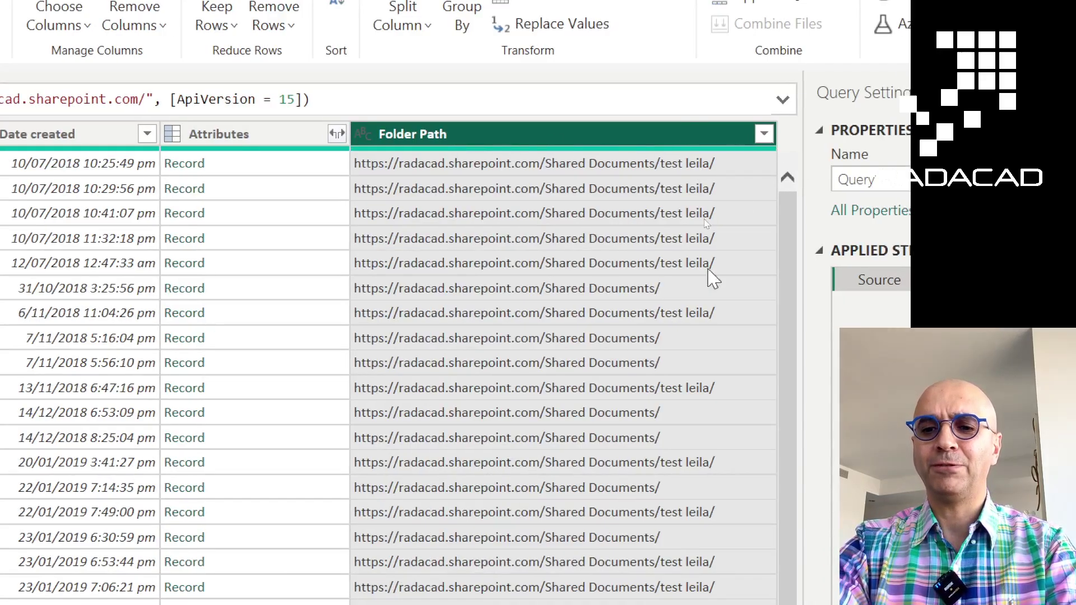
{"action": "scroll", "coordinate": [684, 439], "scroll_direction": "down", "scroll_amount": 6}
{"action": "scroll", "coordinate": [684, 440], "scroll_direction": "down", "scroll_amount": 4}
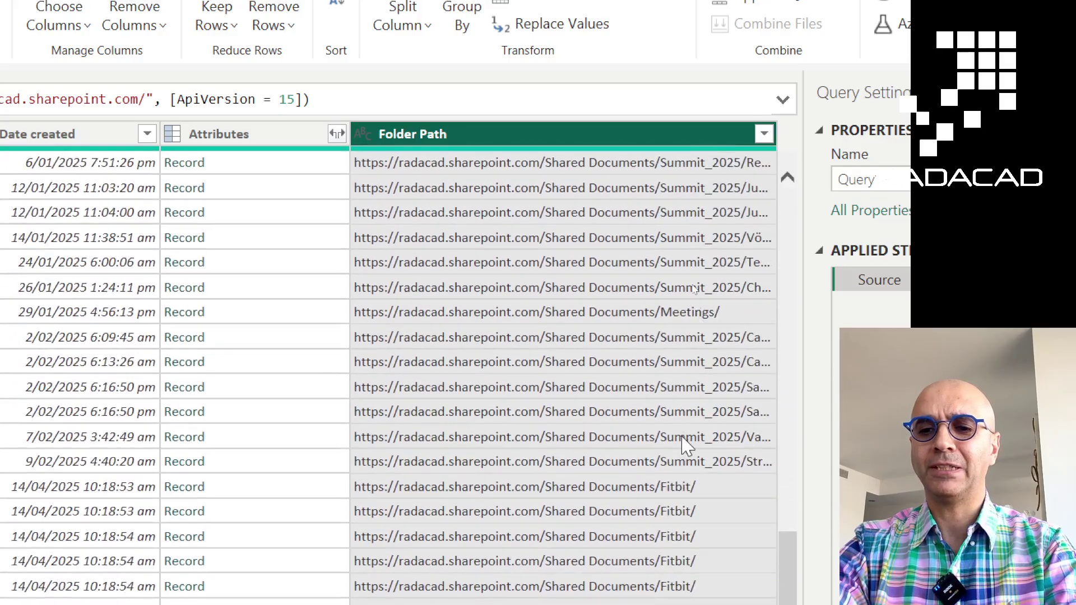
{"action": "left_click", "coordinate": [675, 486]}
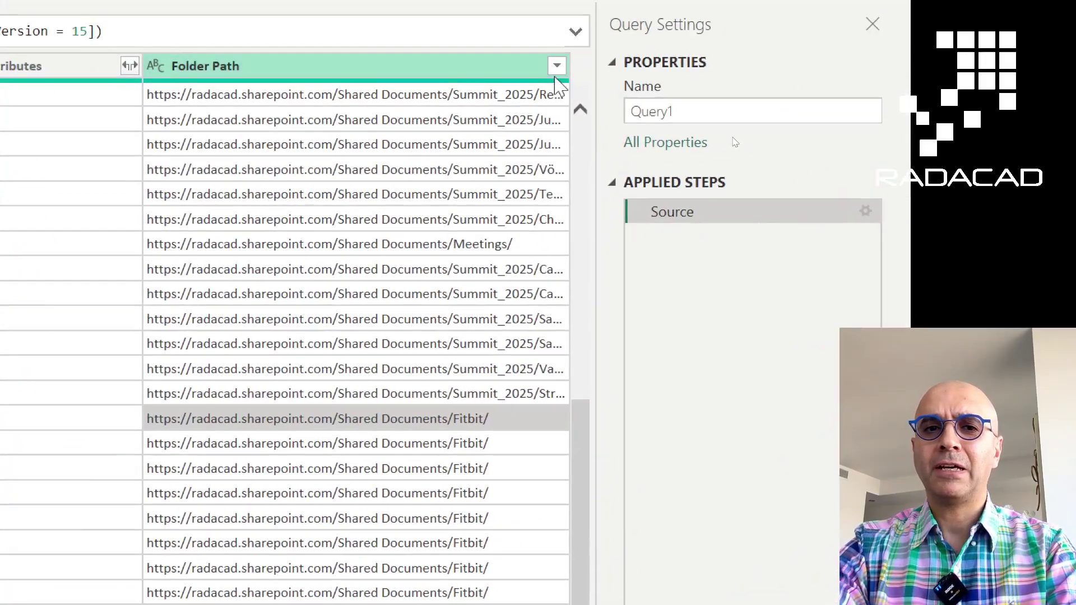
{"action": "left_click", "coordinate": [556, 67]}
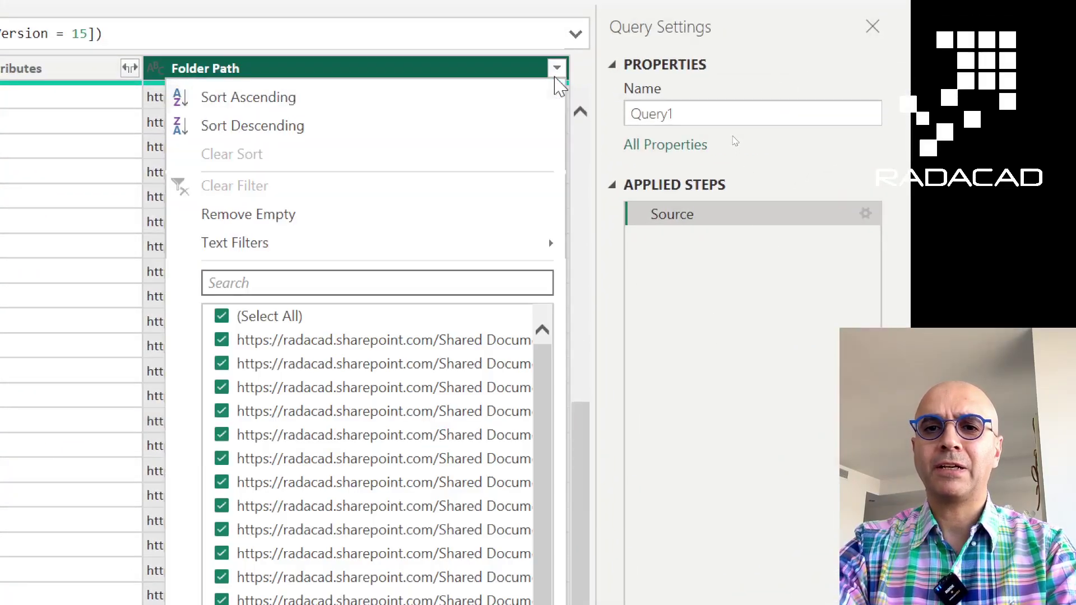
{"action": "left_click", "coordinate": [262, 277]}
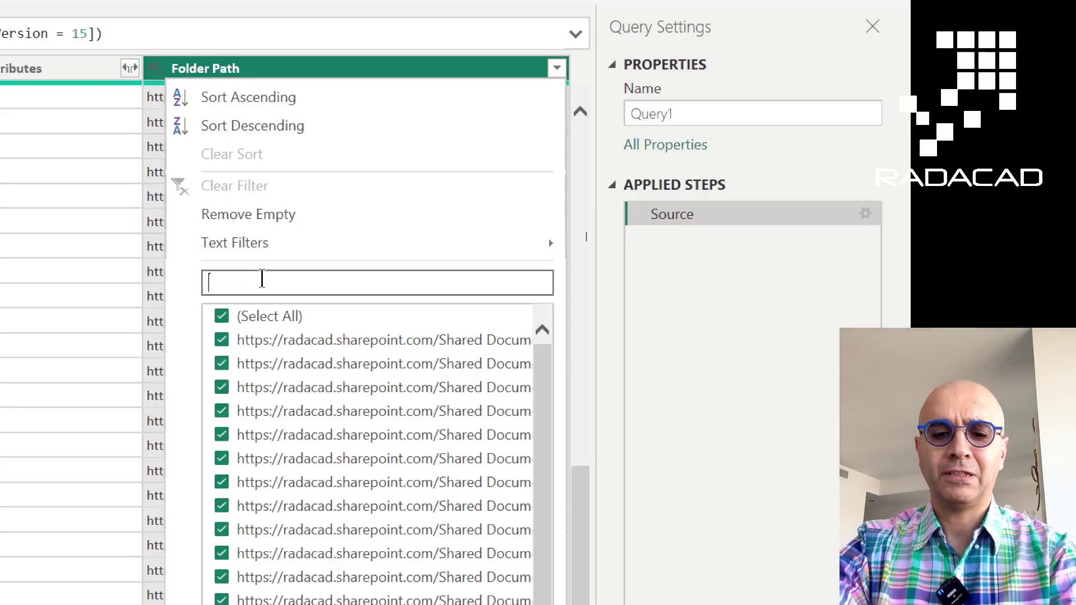
{"action": "type", "text": "https://radacad.sharepoint.com/Shared Documents/Fitbit/"}
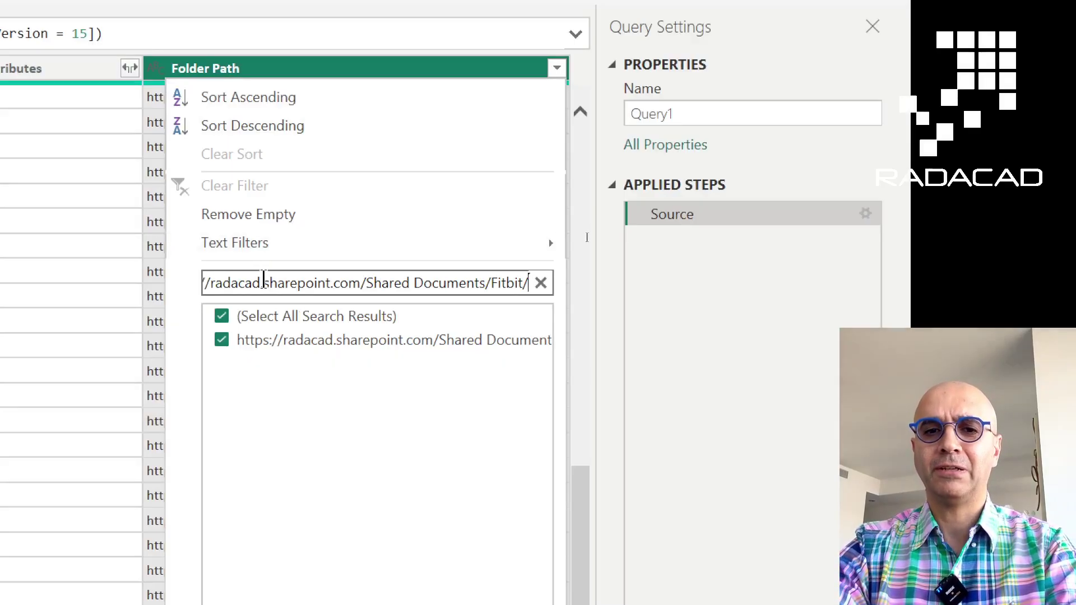
{"action": "mouse_move", "coordinate": [280, 257]}
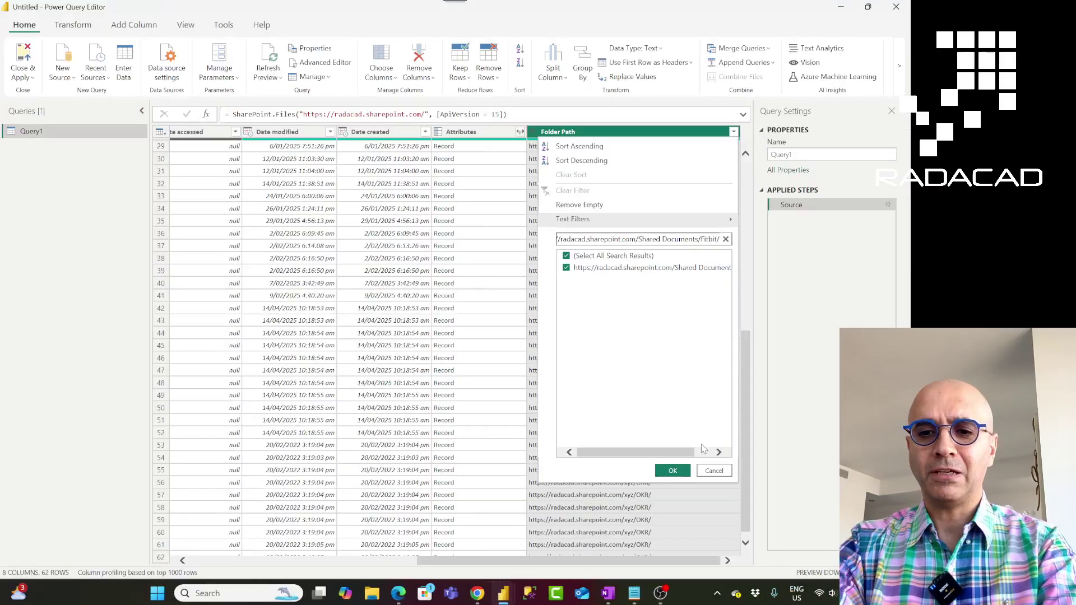
{"action": "left_click", "coordinate": [668, 471]}
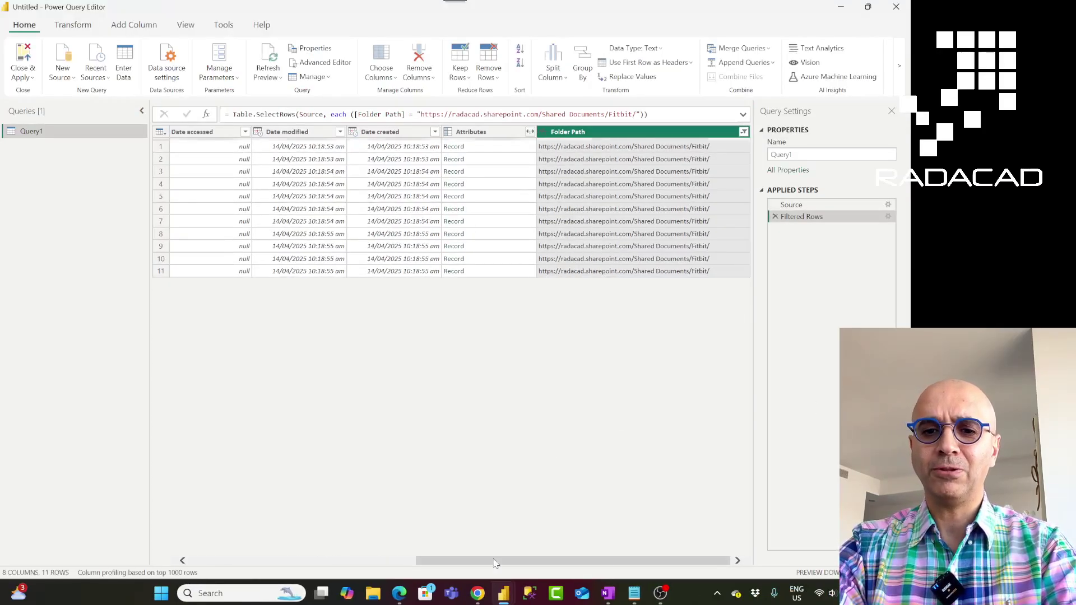
Step: Keep only the Content column of 11 binary files using Remove Other Columns
{"action": "mouse_move", "coordinate": [485, 566]}
{"action": "left_mouse_down"}
{"action": "mouse_move", "coordinate": [358, 563]}
{"action": "mouse_move", "coordinate": [493, 564]}
{"action": "left_mouse_up"}
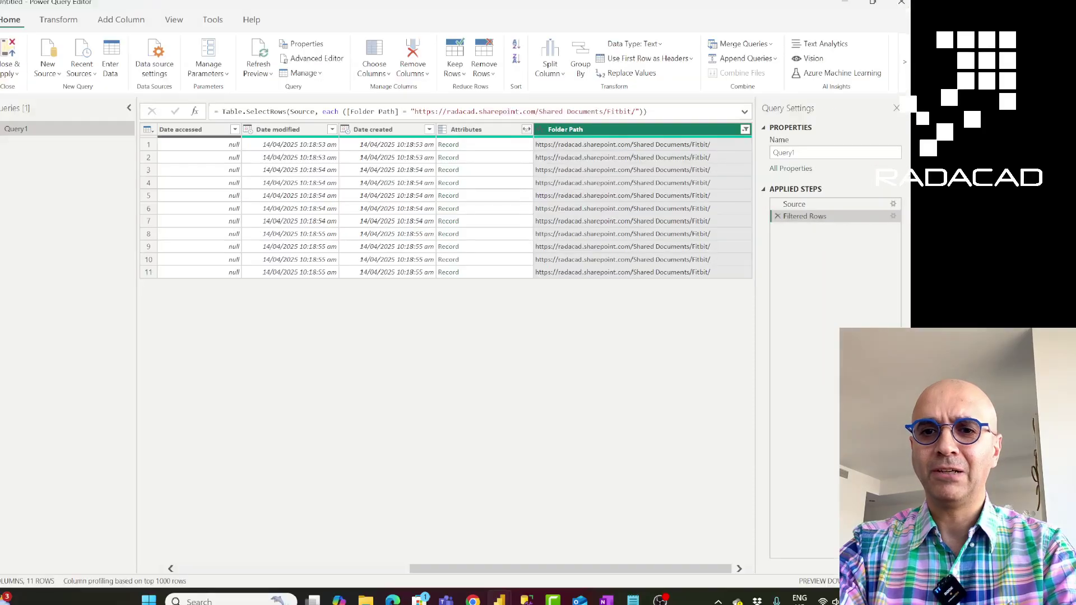
{"action": "left_click", "coordinate": [374, 560]}
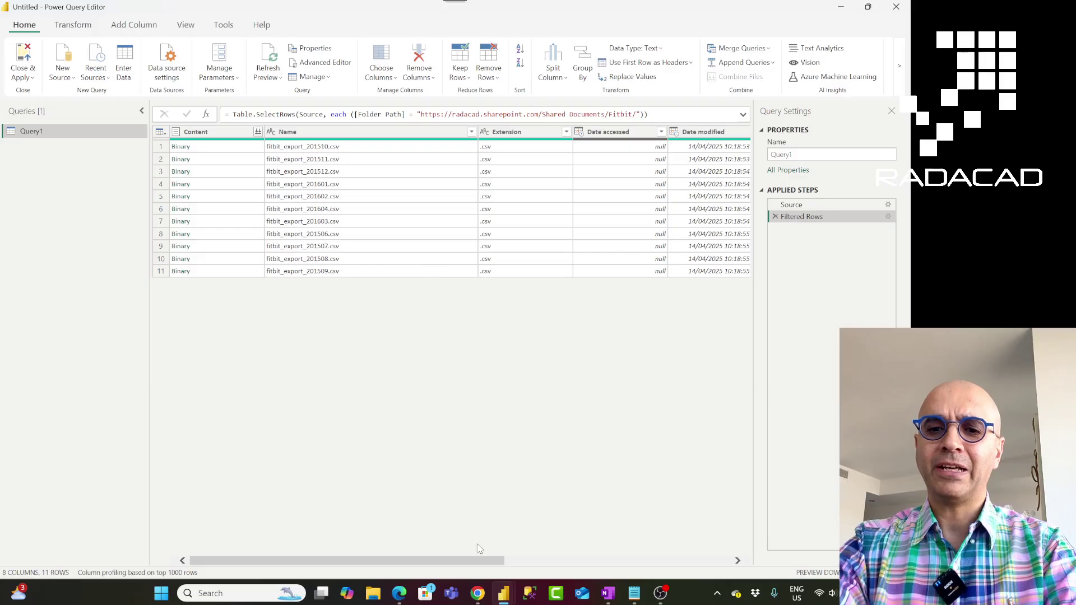
{"action": "mouse_move", "coordinate": [472, 562]}
{"action": "left_mouse_down"}
{"action": "mouse_move", "coordinate": [616, 563]}
{"action": "mouse_move", "coordinate": [471, 563]}
{"action": "left_mouse_up"}
{"action": "left_click", "coordinate": [227, 135]}
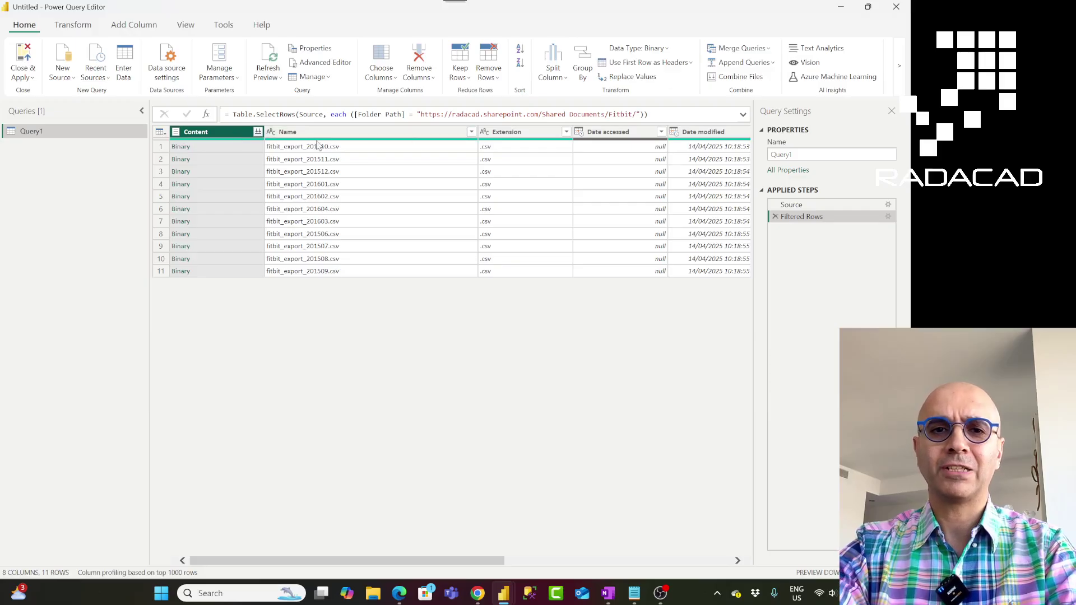
{"action": "right_click", "coordinate": [237, 137]}
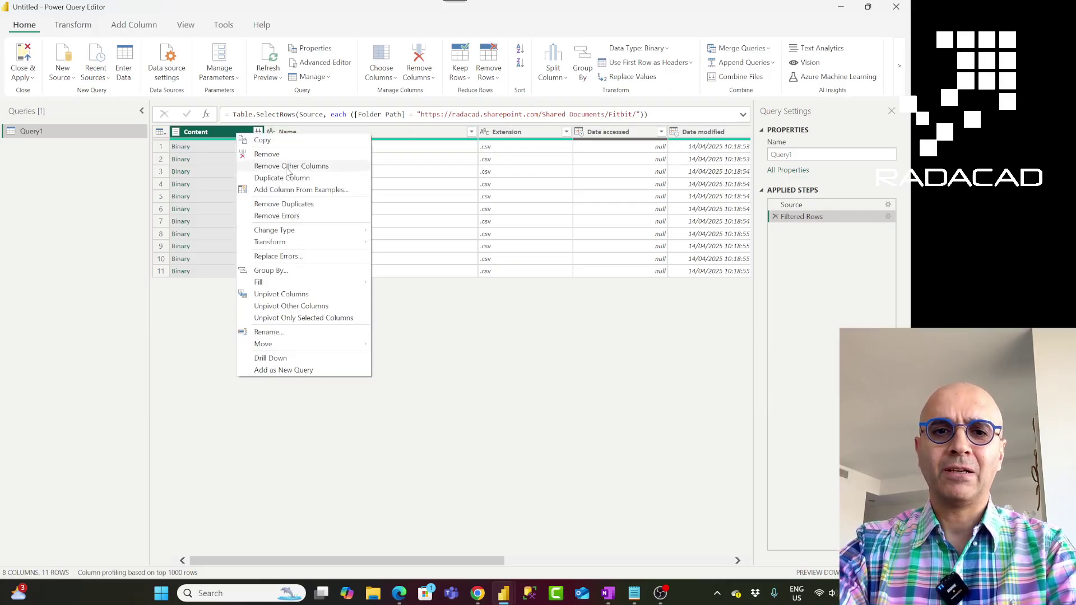
{"action": "left_click", "coordinate": [285, 165]}
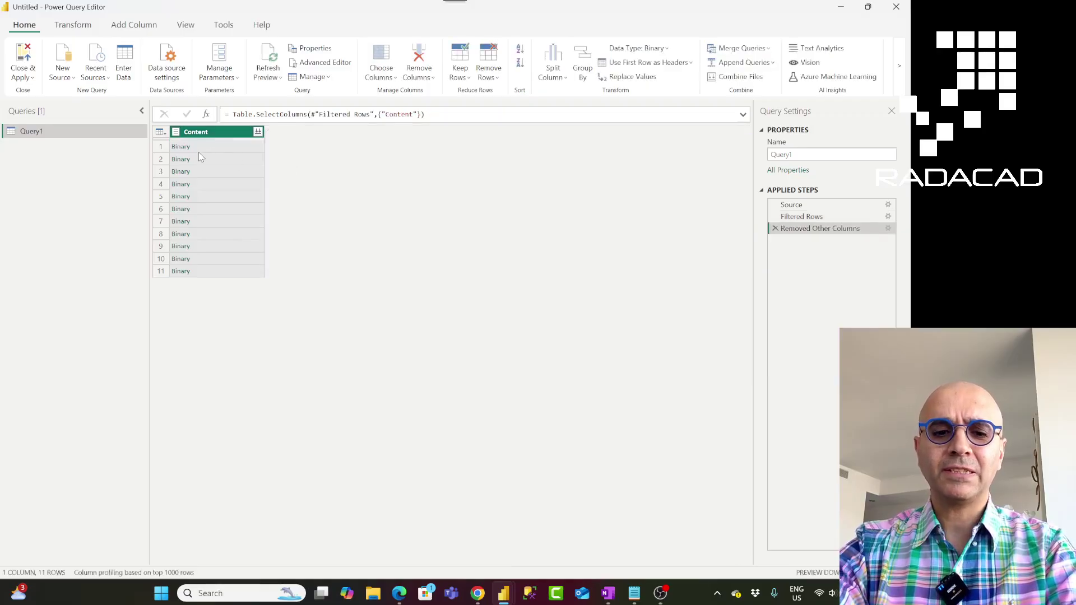
{"action": "mouse_move", "coordinate": [145, 109]}
{"action": "left_mouse_down"}
{"action": "mouse_move", "coordinate": [231, 412]}
{"action": "mouse_move", "coordinate": [255, 451]}
{"action": "left_mouse_up"}
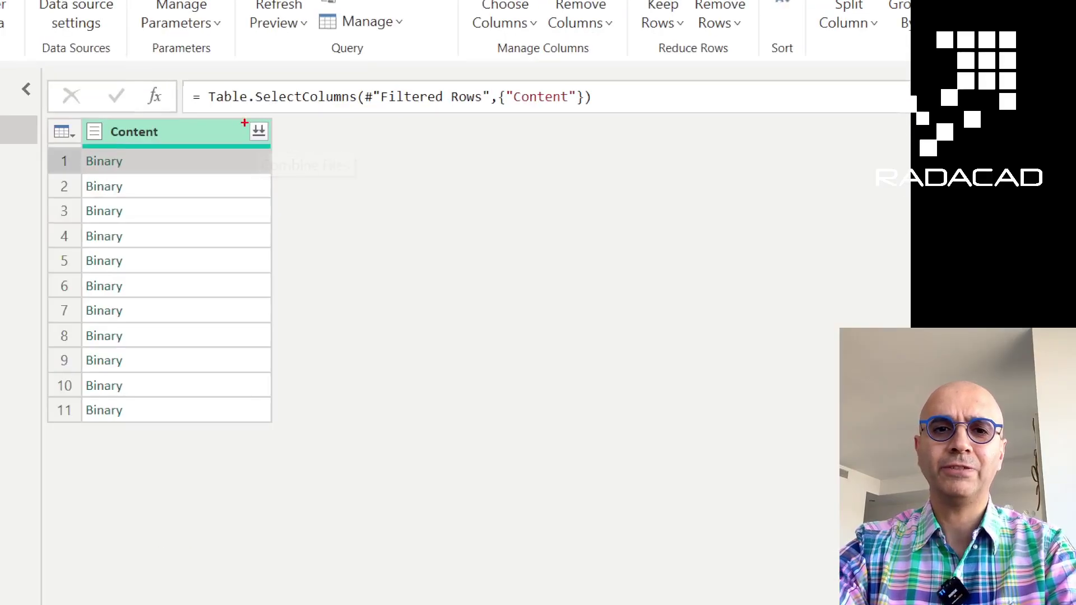
{"action": "left_click", "coordinate": [258, 131]}
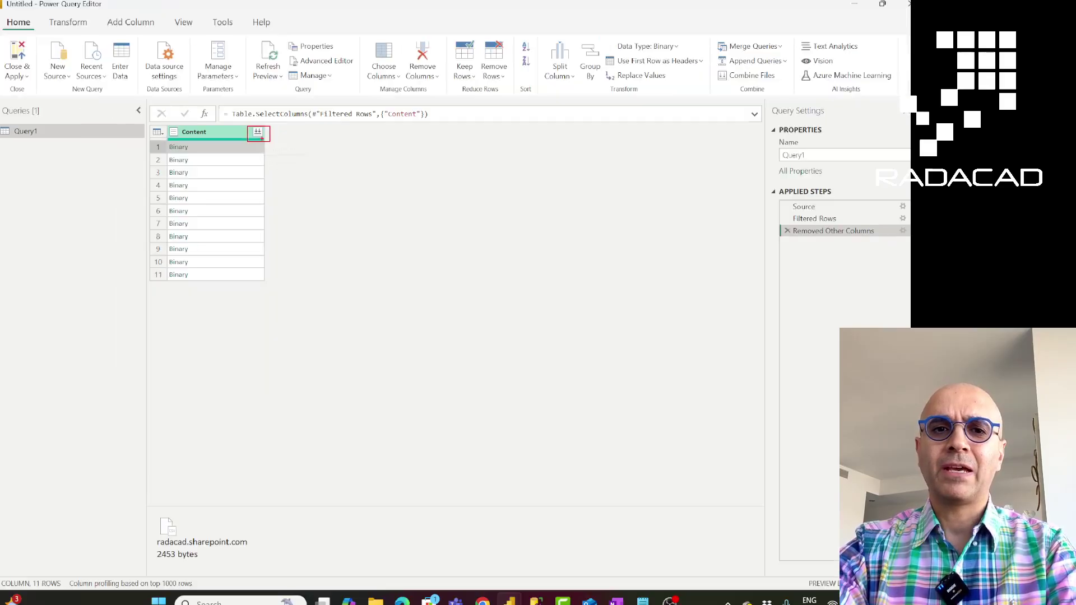
Step: Combine the Content binaries using the default First file sample settings
{"action": "left_click", "coordinate": [258, 133]}
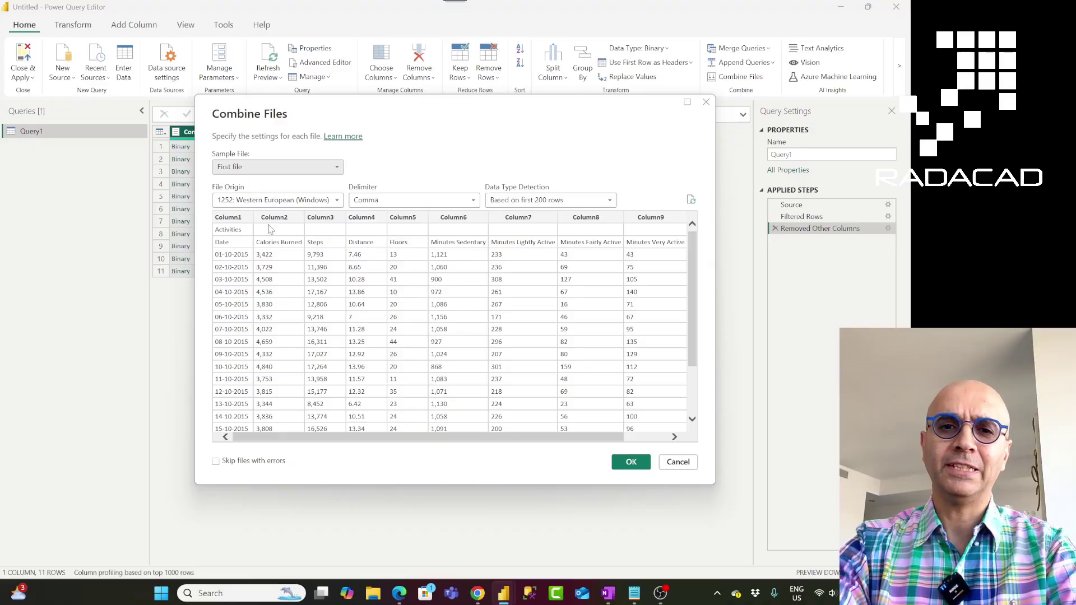
{"action": "left_click", "coordinate": [632, 462]}
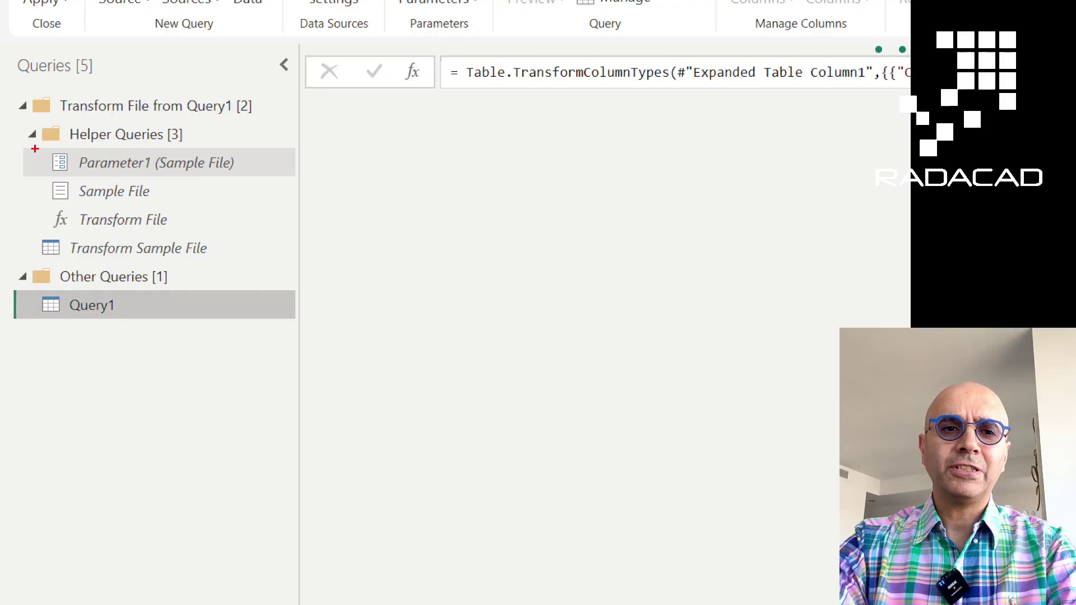
{"action": "left_click_drag", "start_coordinate": [34, 149], "coordinate": [291, 267]}
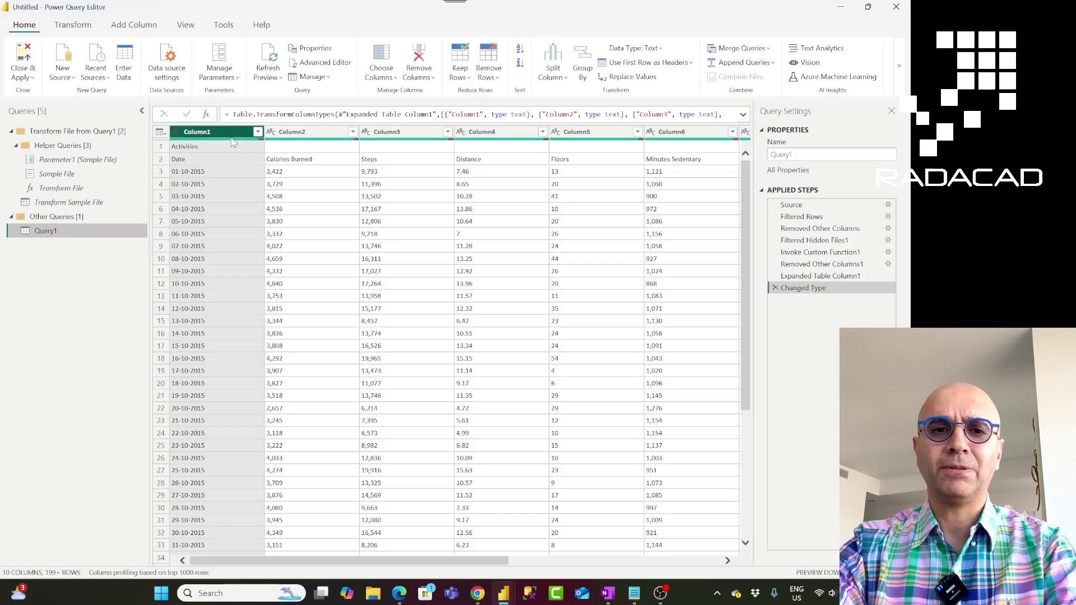
Step: In Transform Sample File, remove the top 1 row
{"action": "left_click", "coordinate": [73, 204]}
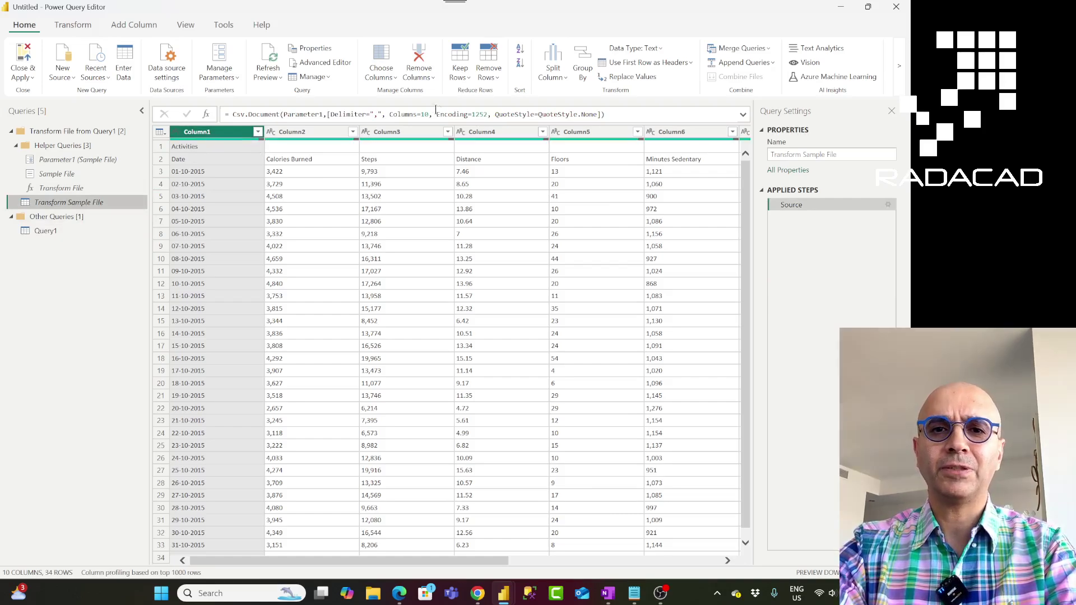
{"action": "left_click", "coordinate": [493, 79]}
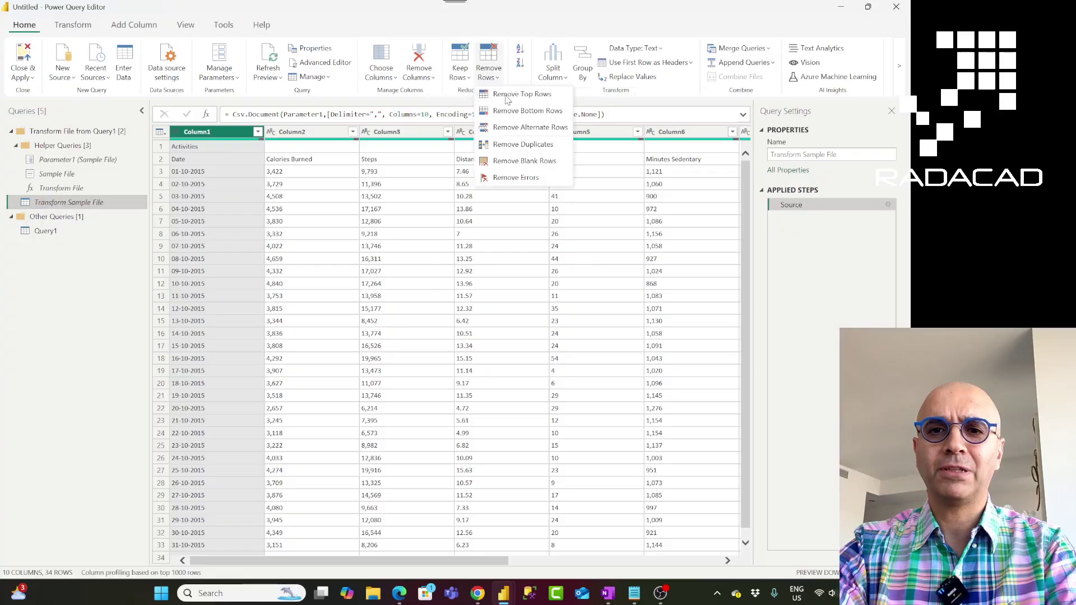
{"action": "left_click", "coordinate": [507, 96]}
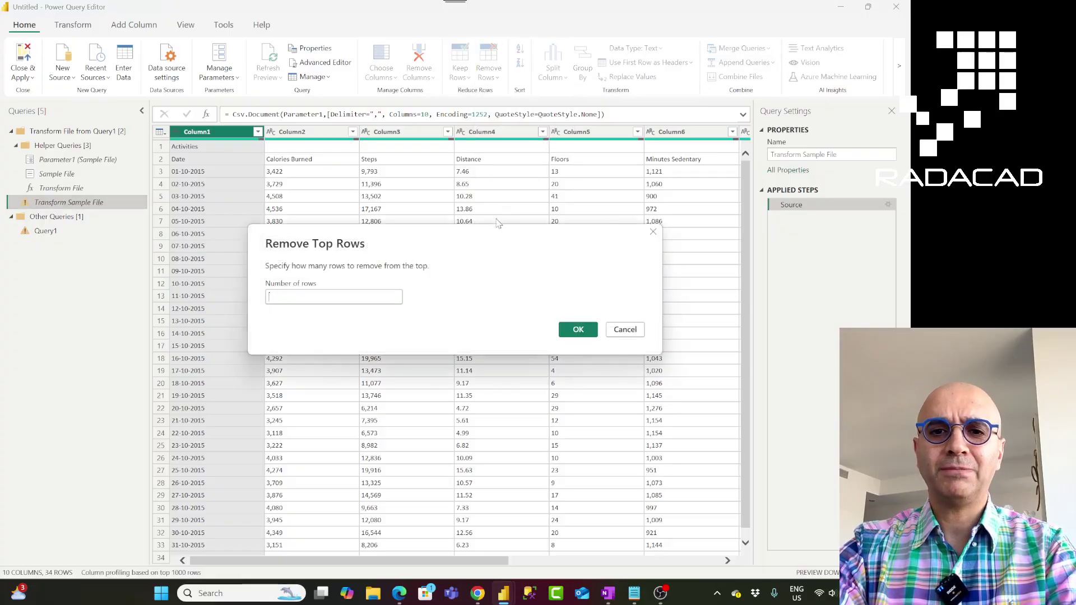
{"action": "type", "text": "1"}
{"action": "left_click", "coordinate": [578, 330]}
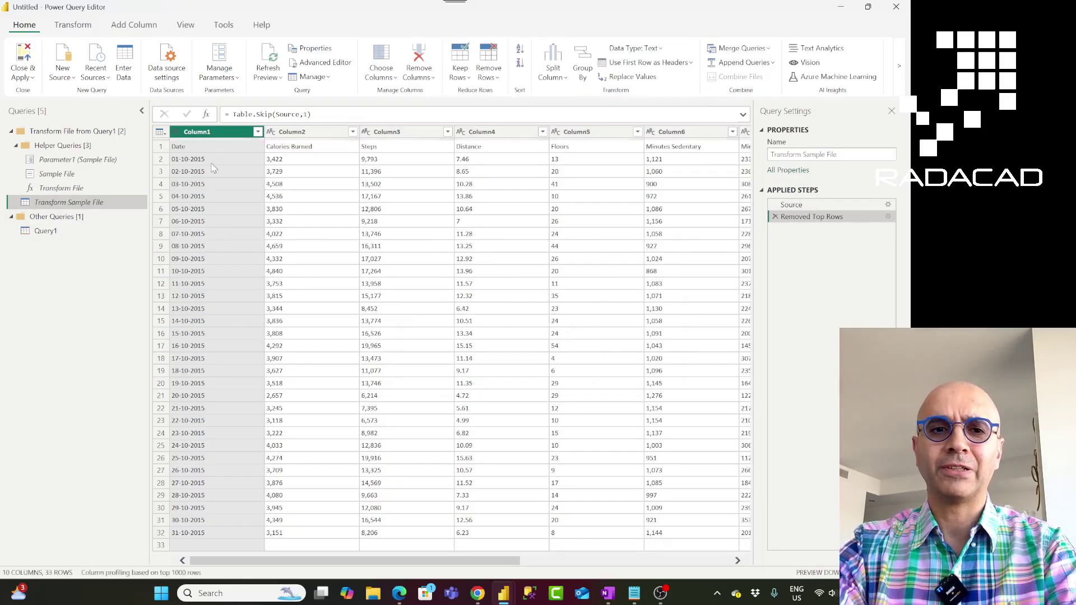
Step: Remove empty Column1 rows, promote the first row to headers, then view Query1
{"action": "left_click", "coordinate": [257, 132]}
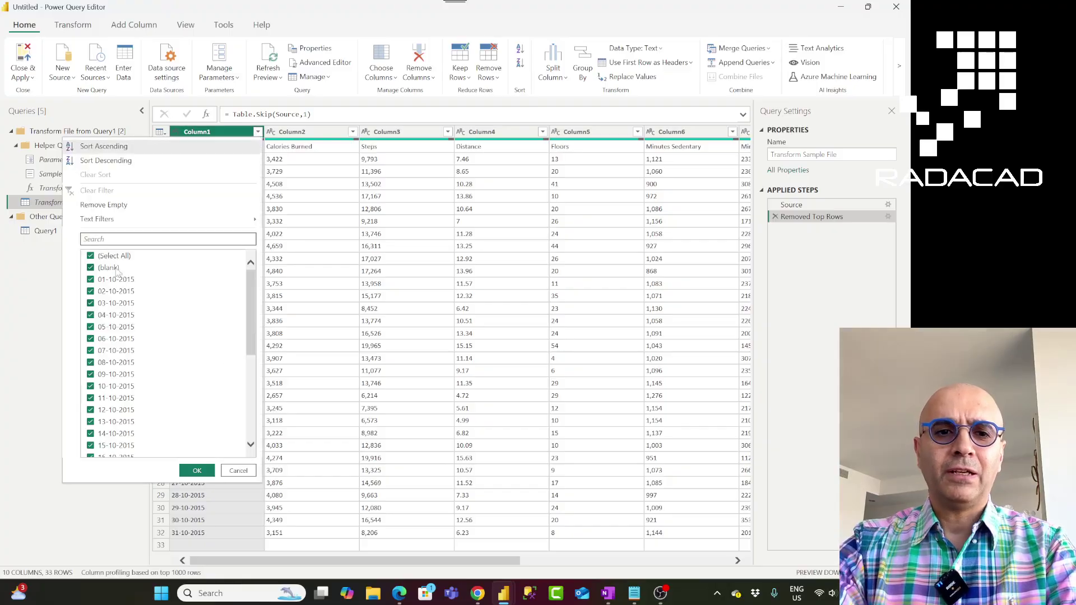
{"action": "left_click", "coordinate": [101, 205]}
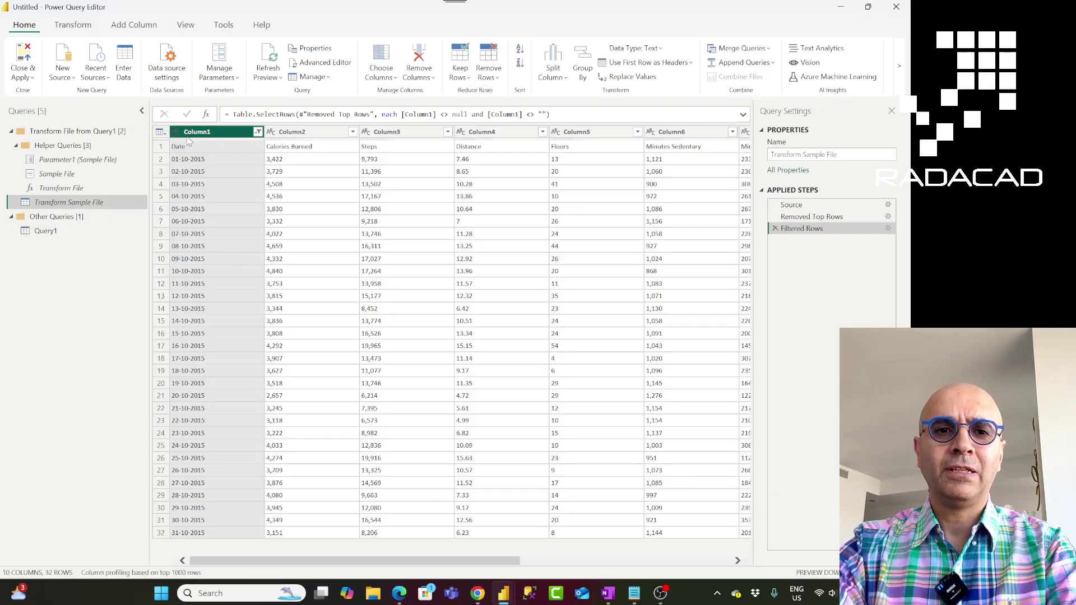
{"action": "left_click", "coordinate": [85, 33]}
{"action": "left_click", "coordinate": [58, 60]}
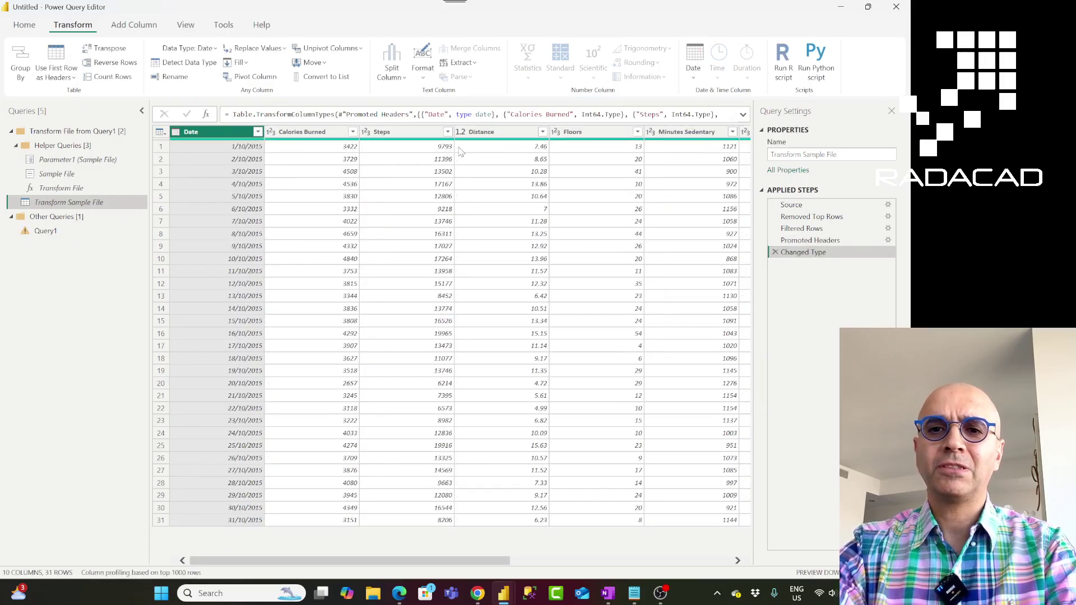
{"action": "left_click", "coordinate": [46, 231]}
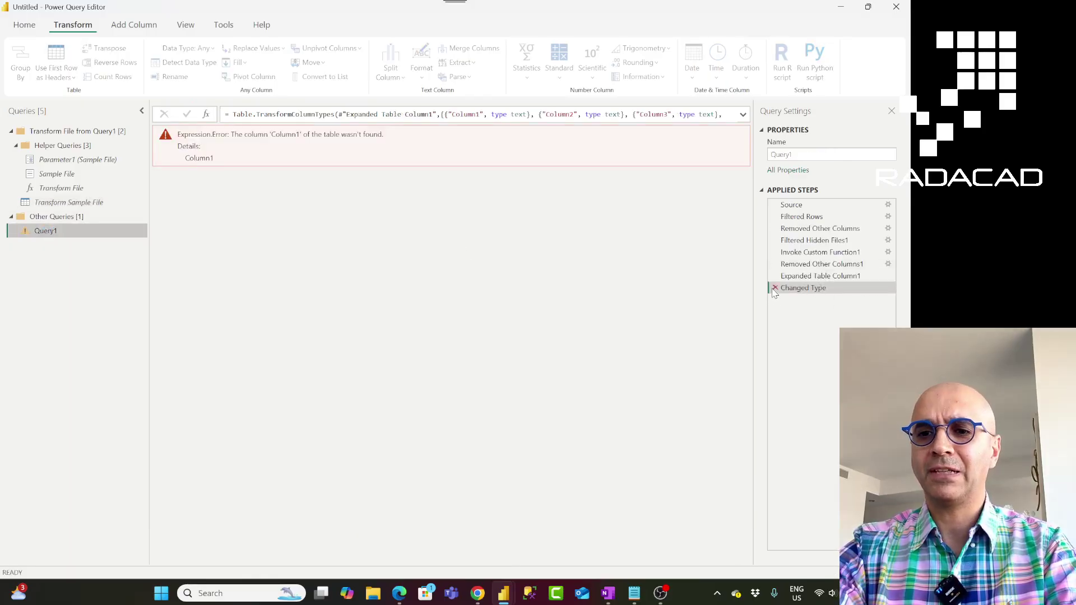
Step: Delete Query1's failing Changed Type step and auto-detect data types for all columns
{"action": "left_click", "coordinate": [775, 288]}
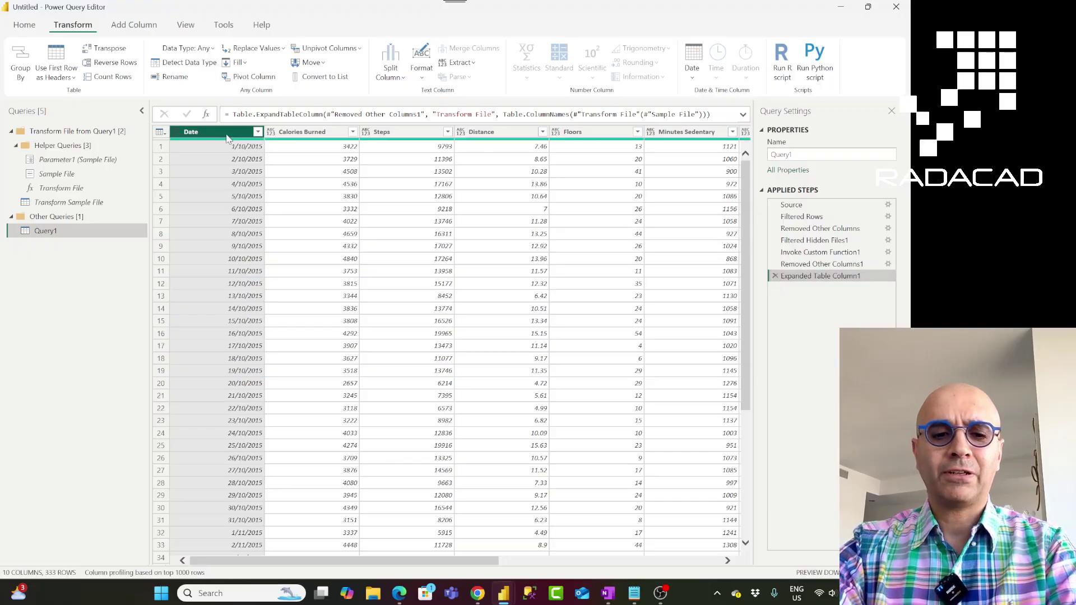
{"action": "key", "text": "ctrl+a"}
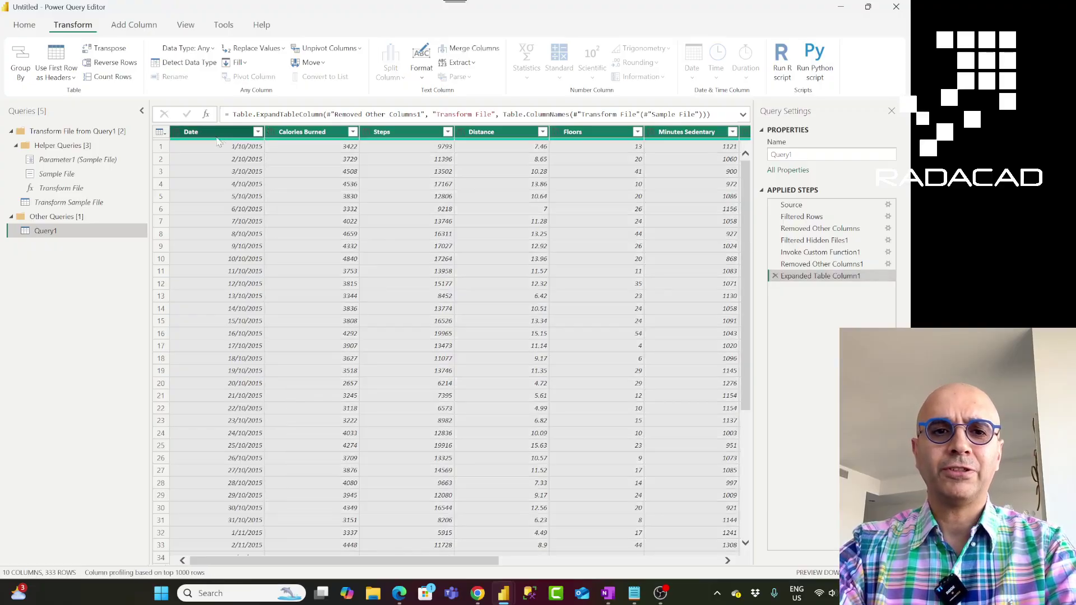
{"action": "left_click", "coordinate": [187, 63]}
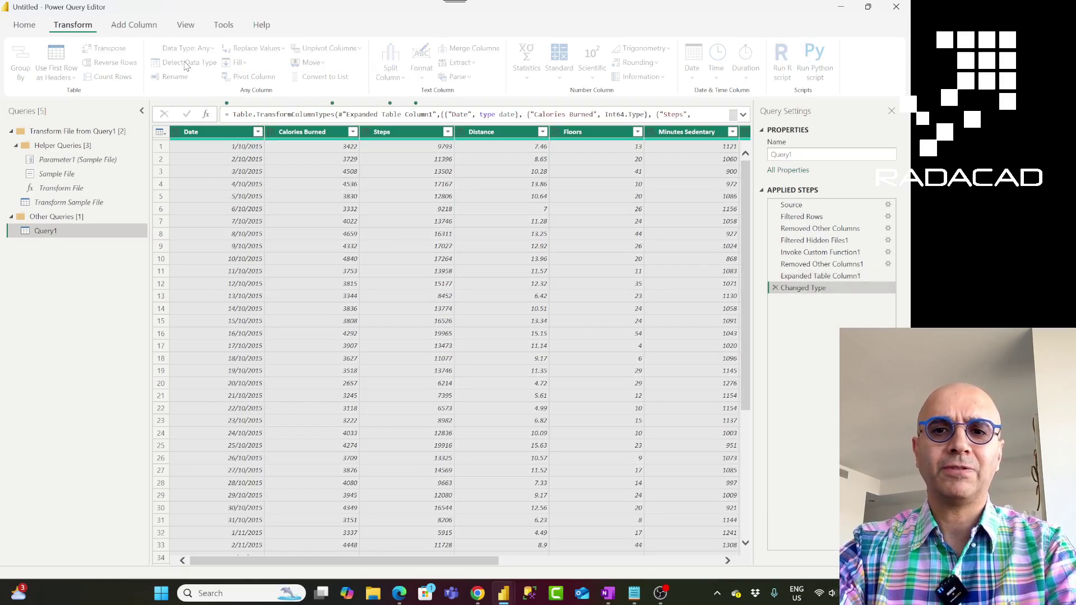
{"action": "mouse_move", "coordinate": [396, 563]}
{"action": "left_mouse_down"}
{"action": "mouse_move", "coordinate": [527, 561]}
{"action": "mouse_move", "coordinate": [381, 560]}
{"action": "left_mouse_up"}
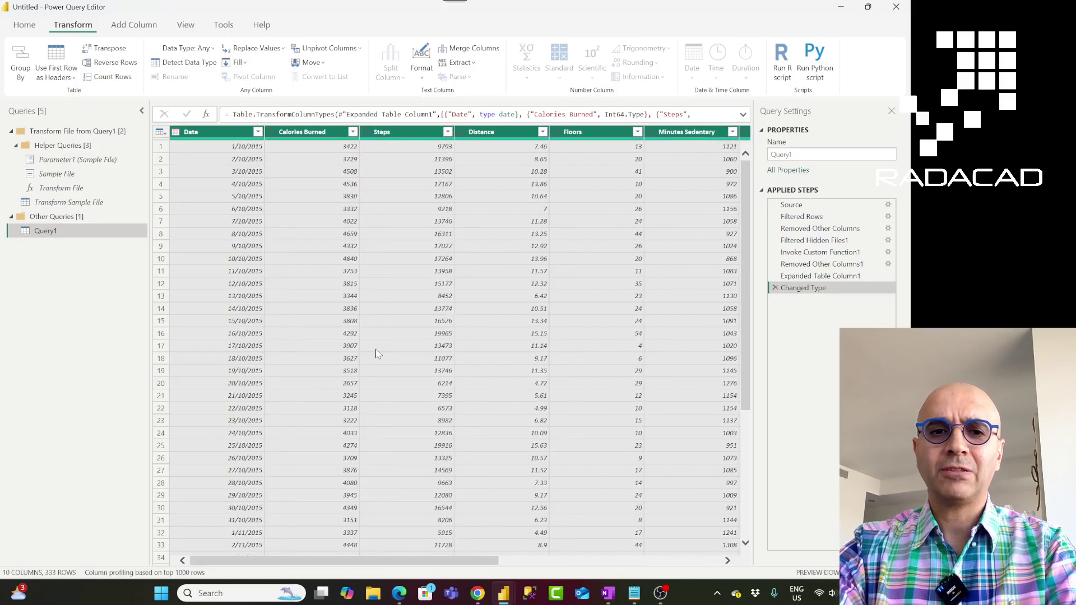
{"action": "scroll", "coordinate": [375, 358], "scroll_direction": "down", "scroll_amount": 20}
{"action": "scroll", "coordinate": [375, 305], "scroll_direction": "down", "scroll_amount": 20}
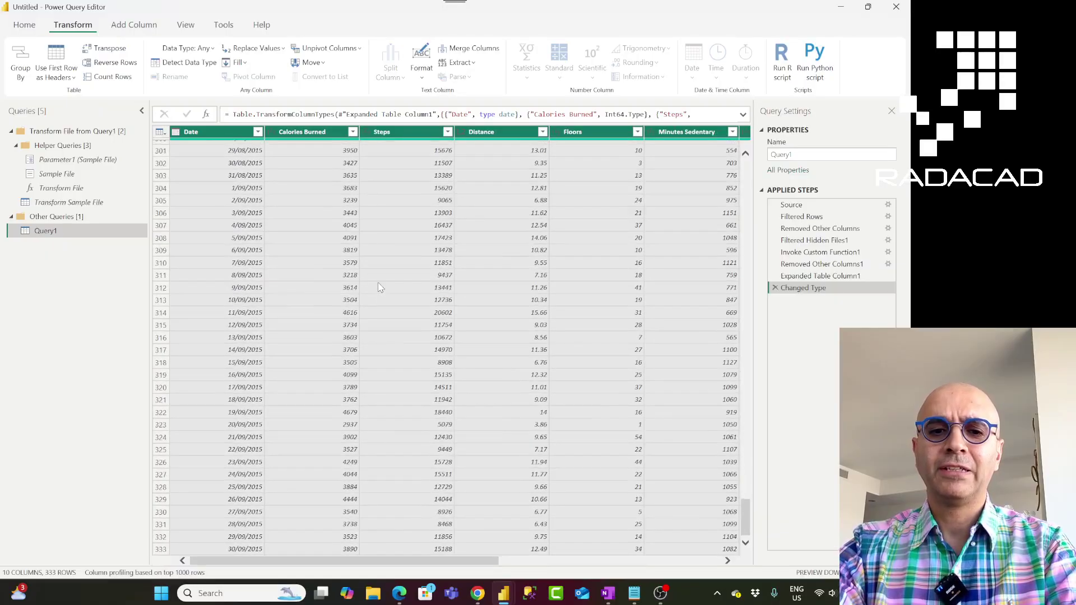
{"action": "scroll", "coordinate": [380, 288], "scroll_direction": "up", "scroll_amount": 20}
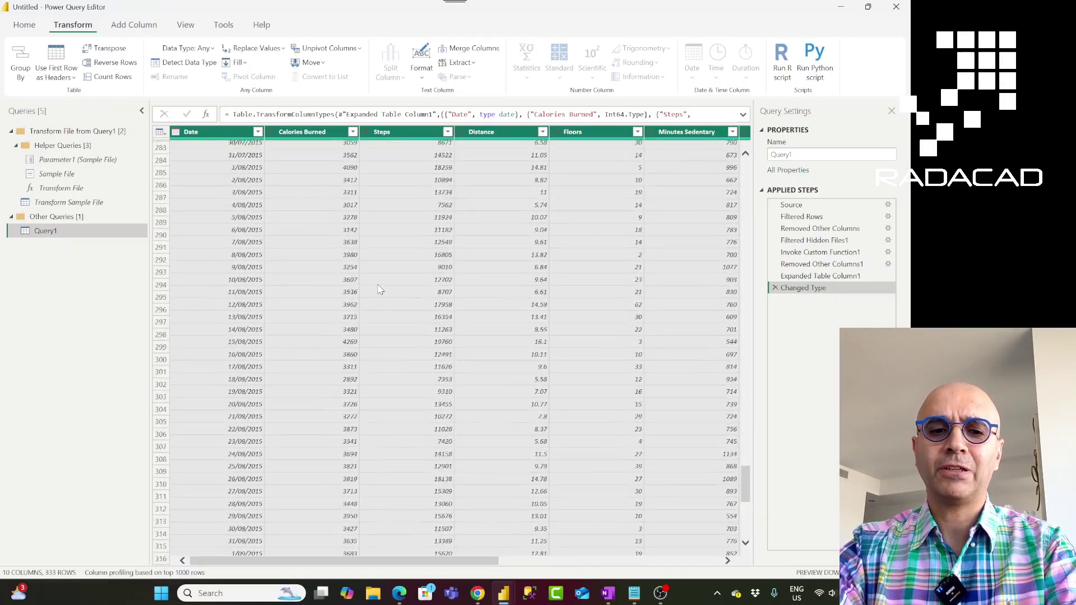